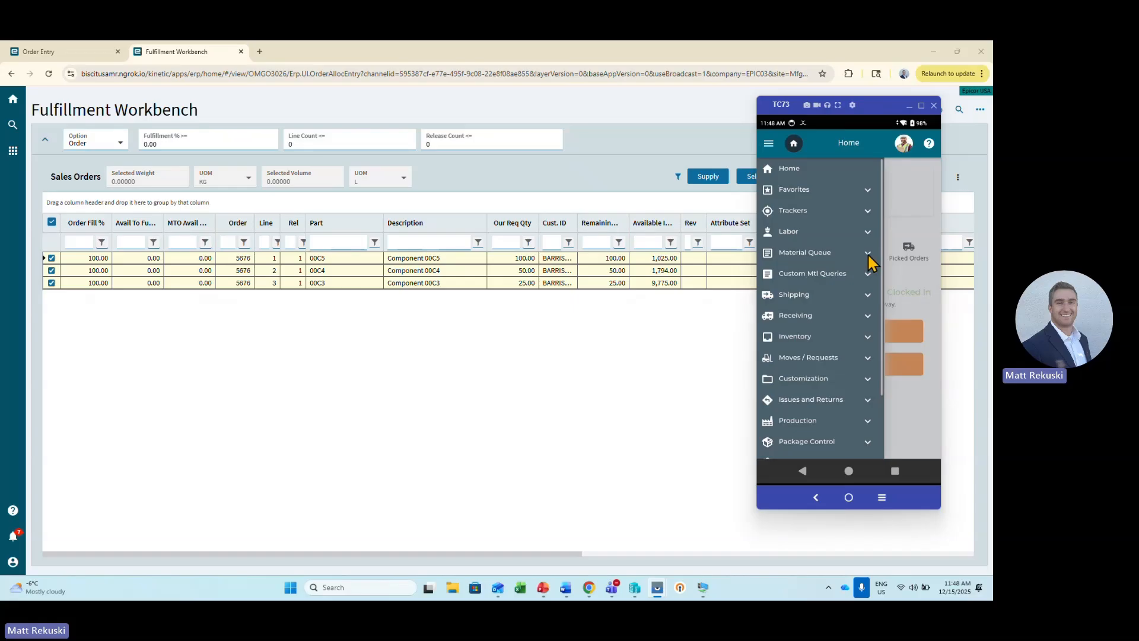
Open Outbound Order from the Material Queue functions on the handheld and bring up its sales order search.
click(868, 253)
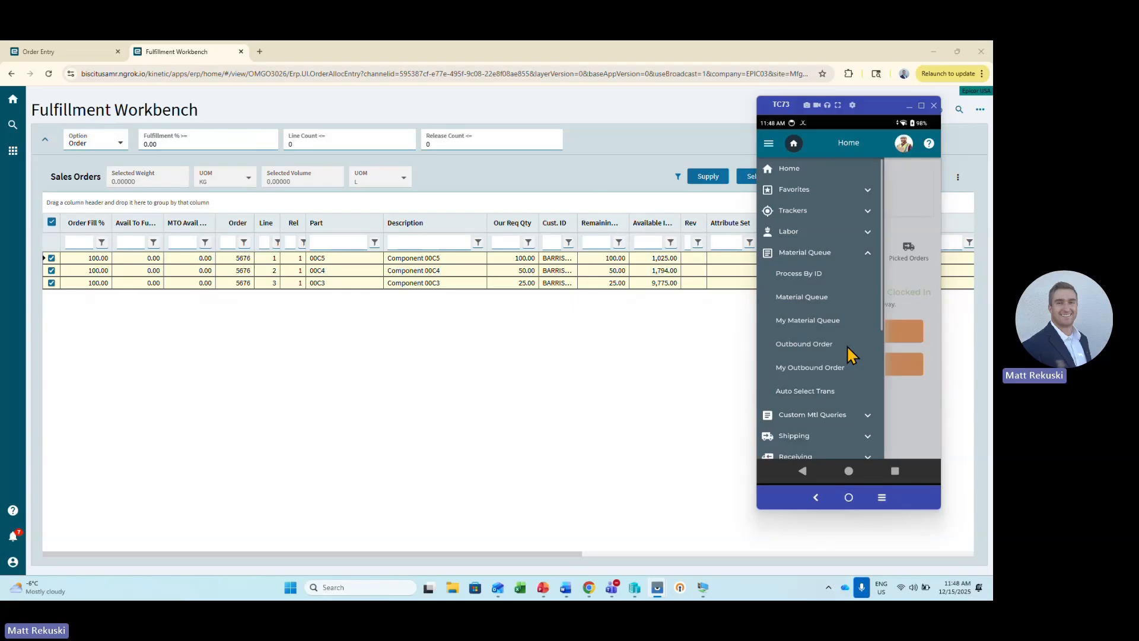
click(815, 345)
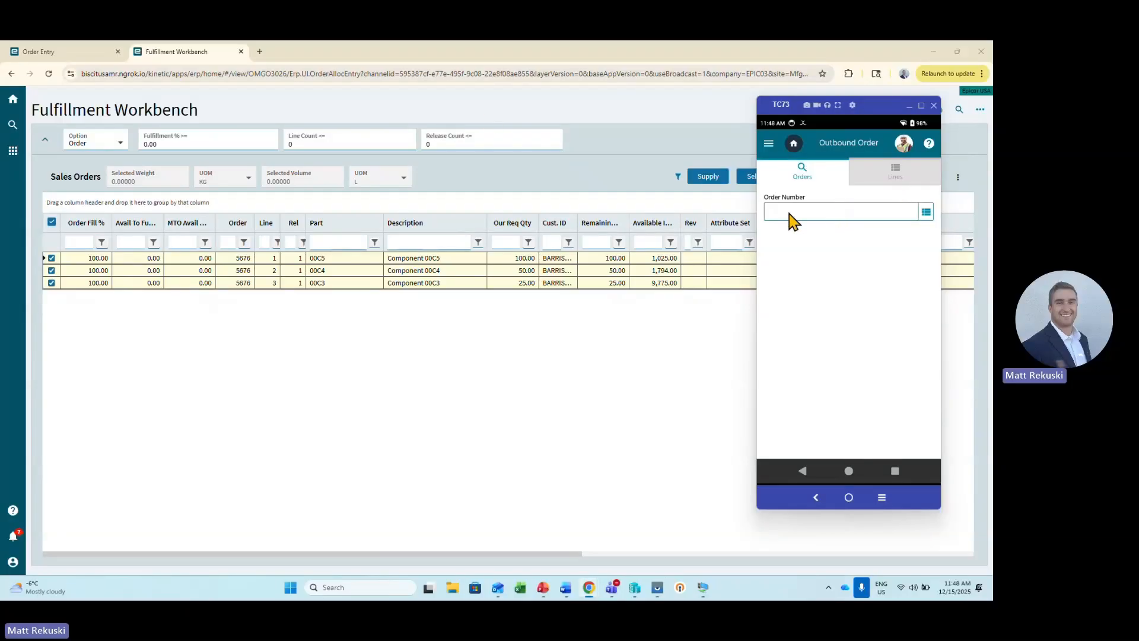
click(926, 212)
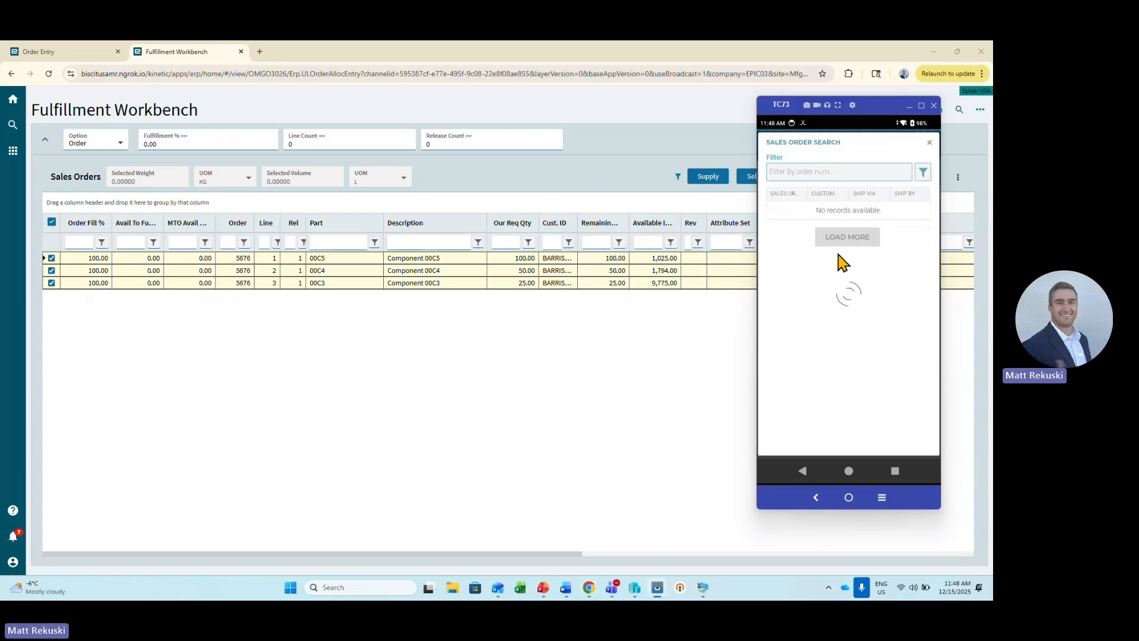
Sort the sales orders by descending order number, choose the BARRISTON order dated 12/18/2025, and view its selected lines in My Outbound Order.
click(785, 195)
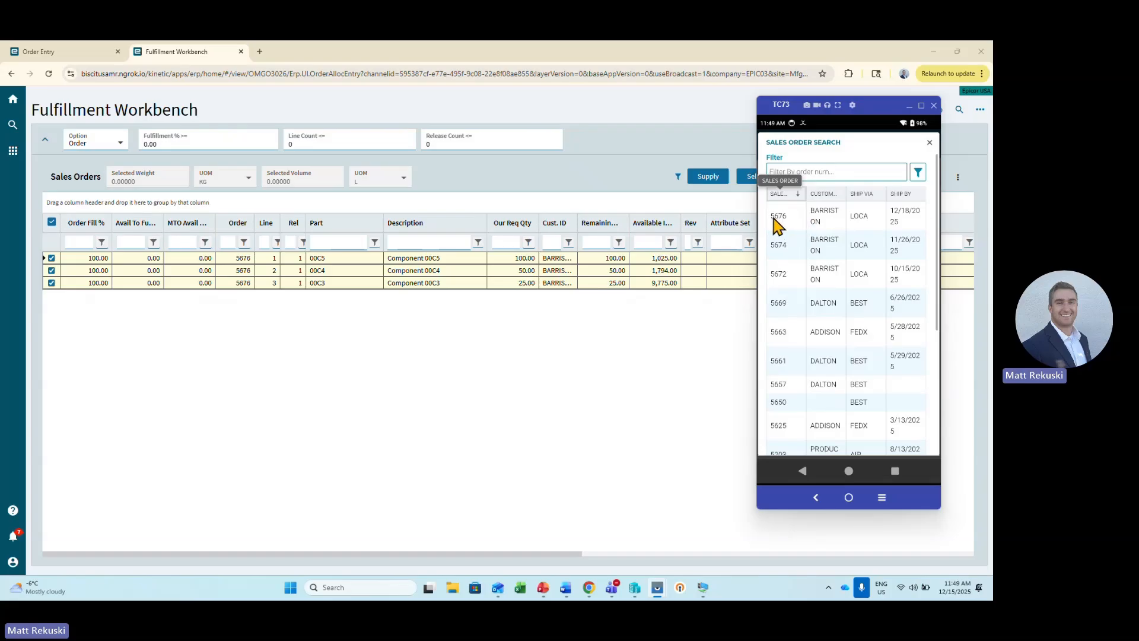
click(789, 218)
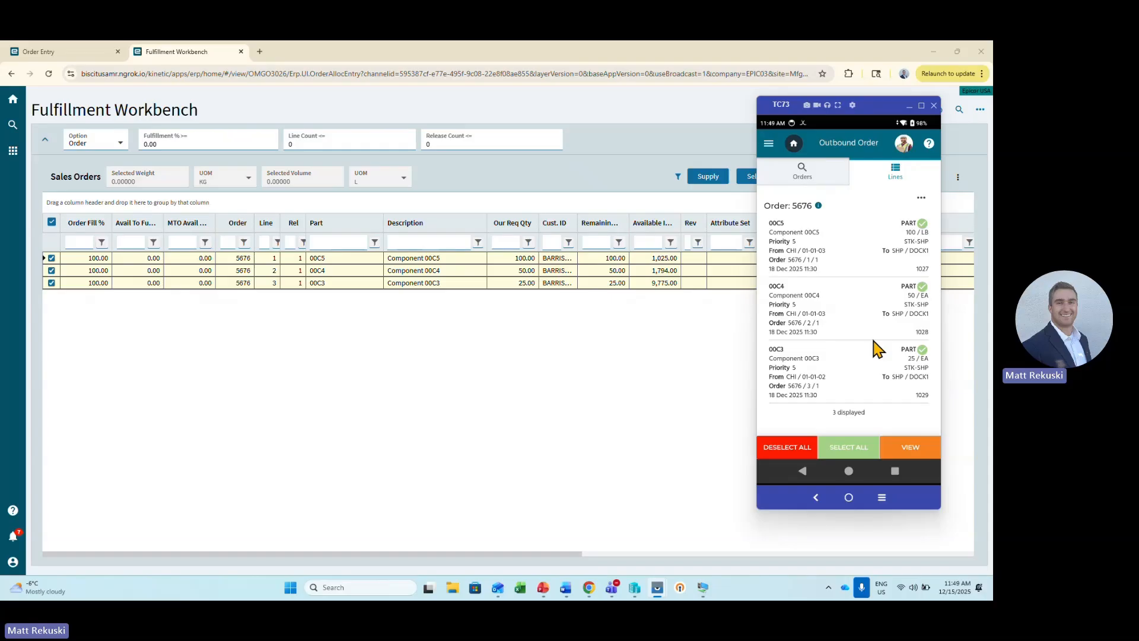
click(919, 450)
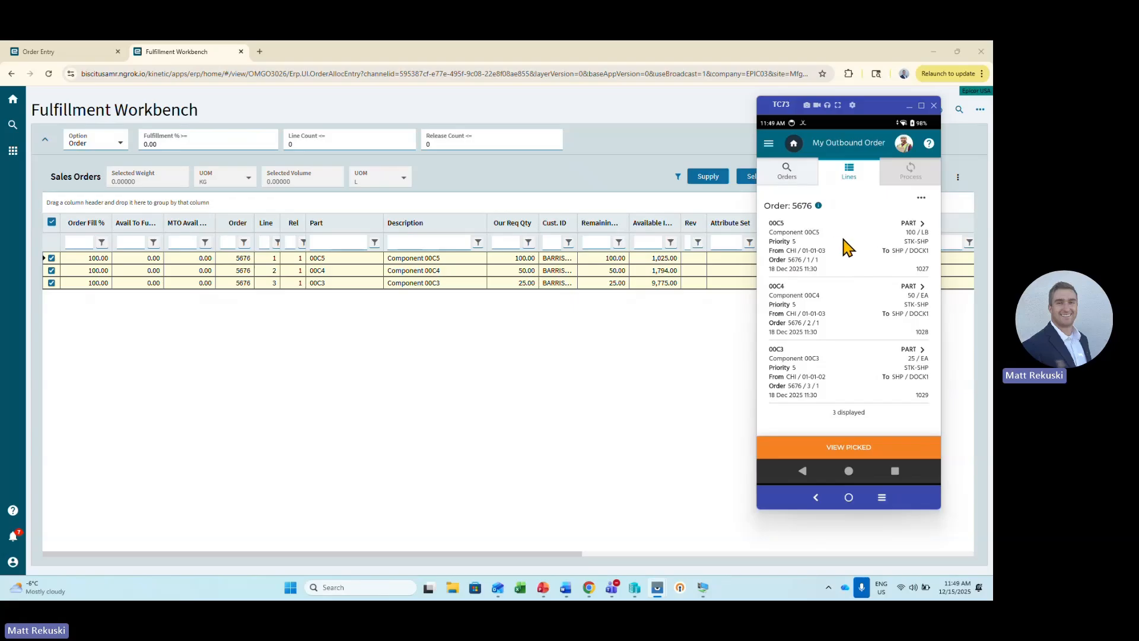
Process the 00C5 line with quantity 100 LB into PCID PT000003 and save the pick.
click(845, 264)
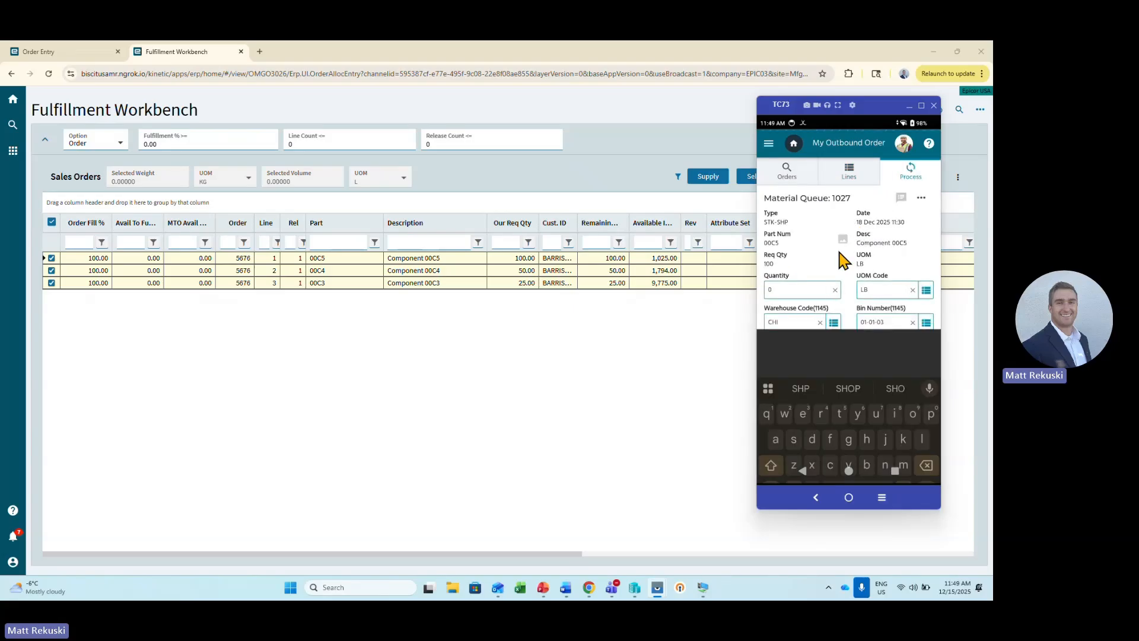
click(803, 471)
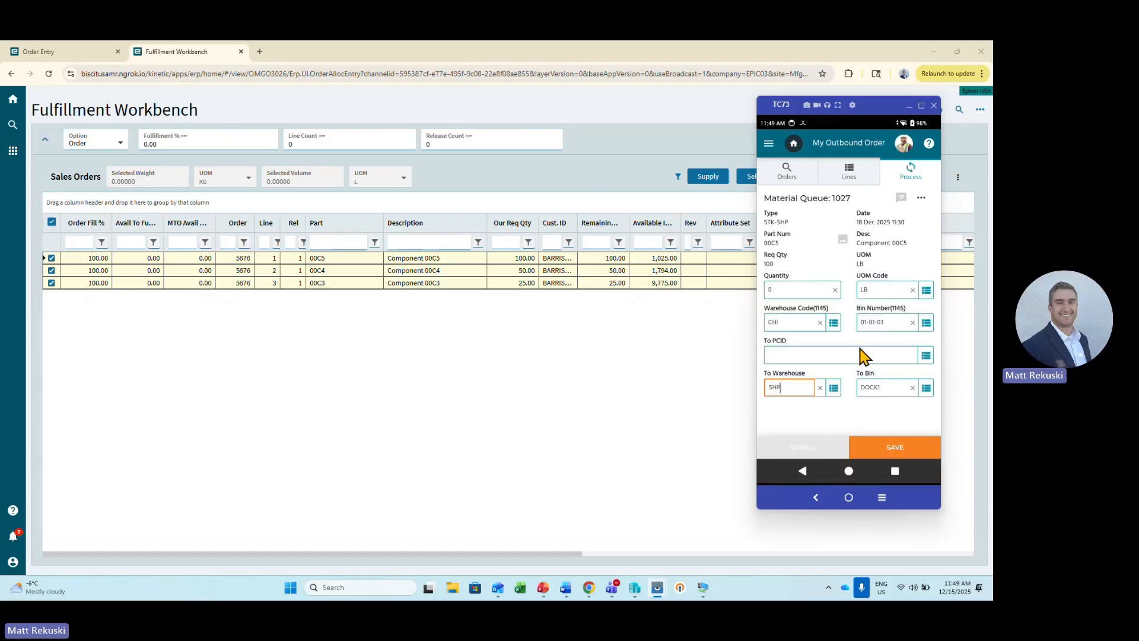
click(788, 292)
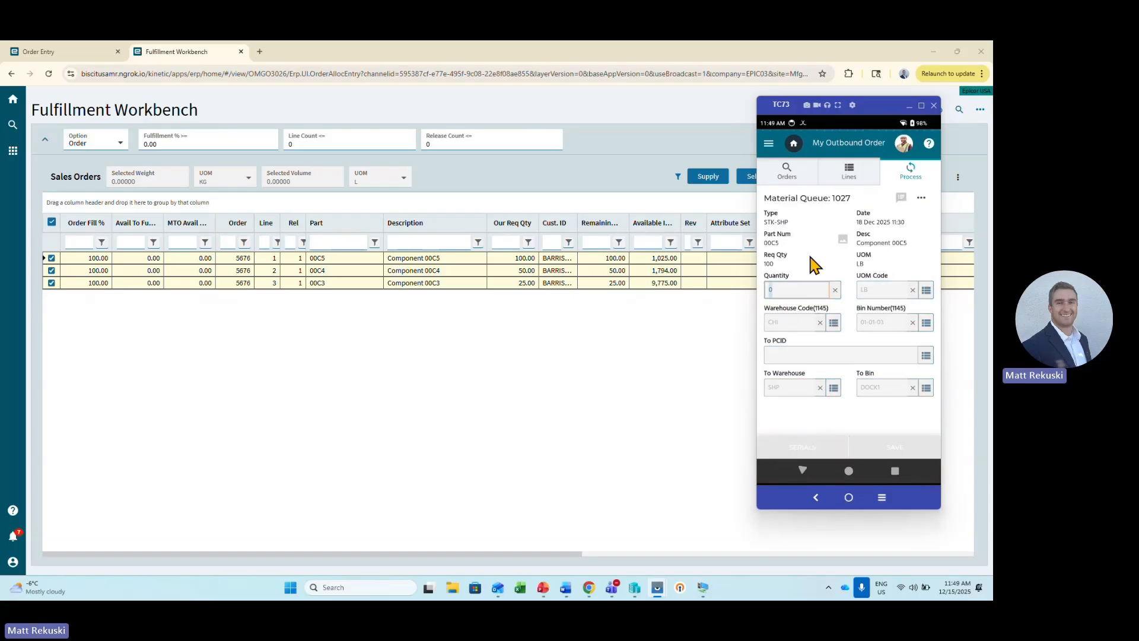
text(1)
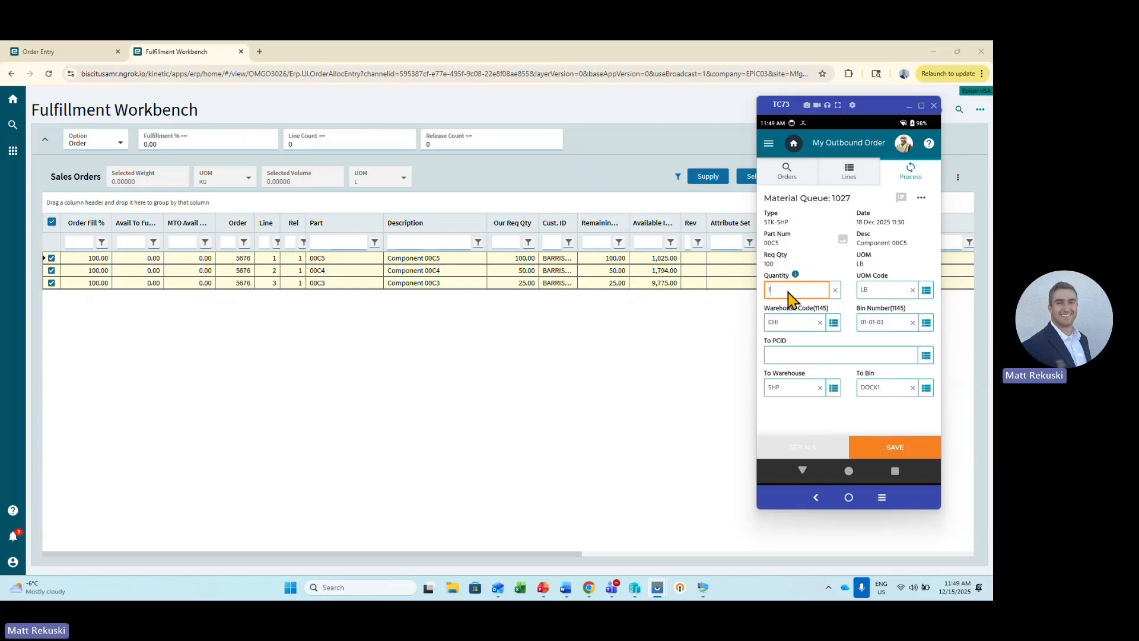
text(00)
click(785, 359)
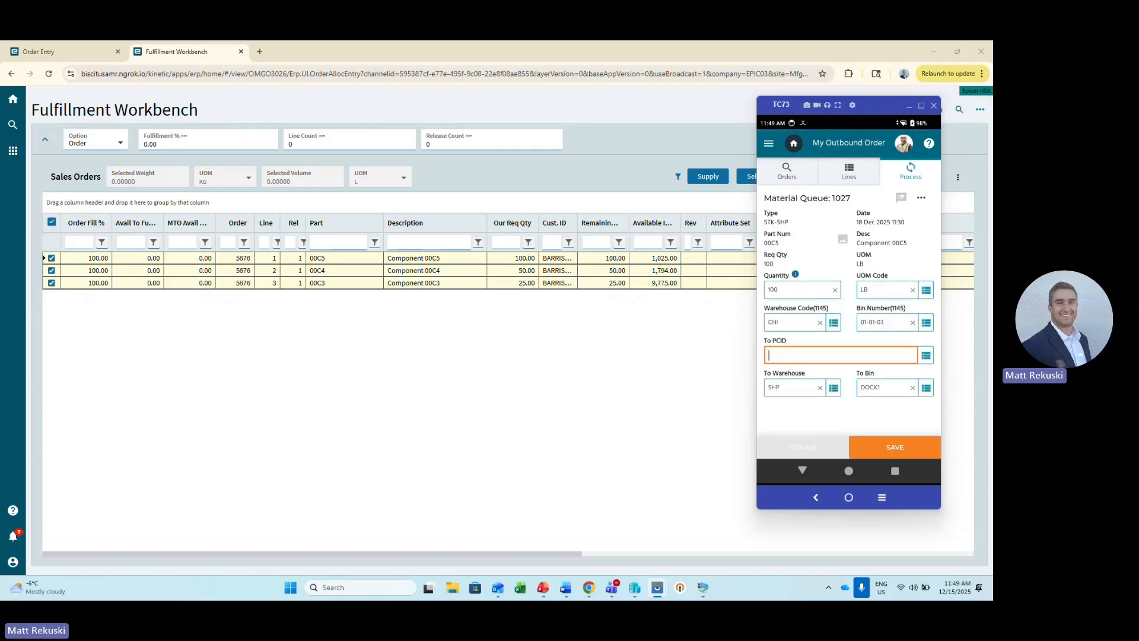
key(alt+Tab)
text(PT000003)
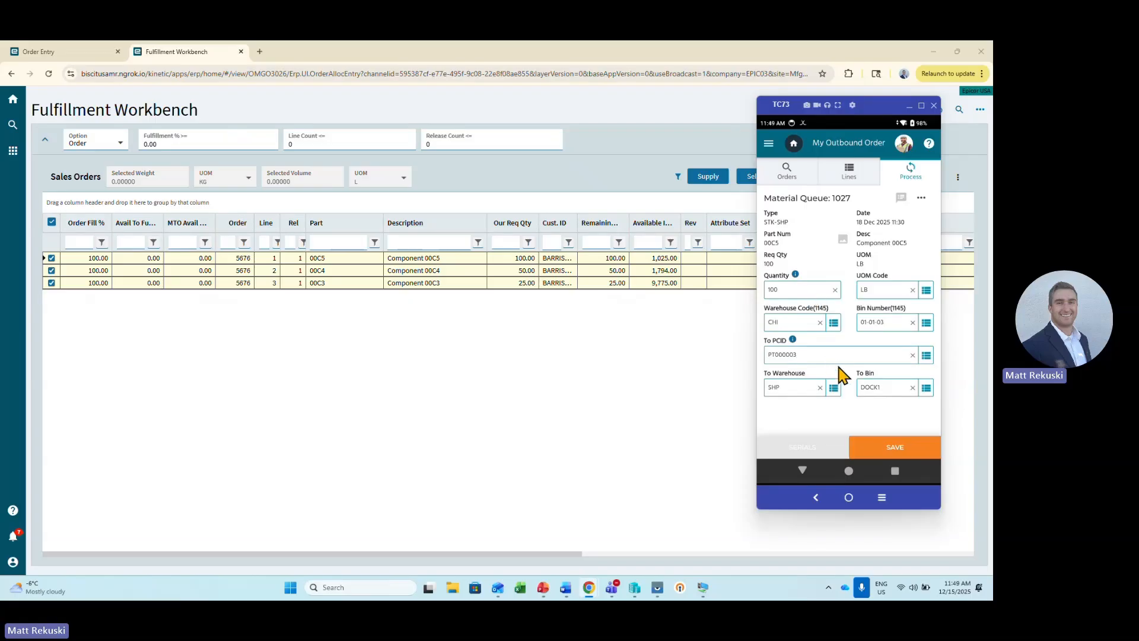
click(890, 450)
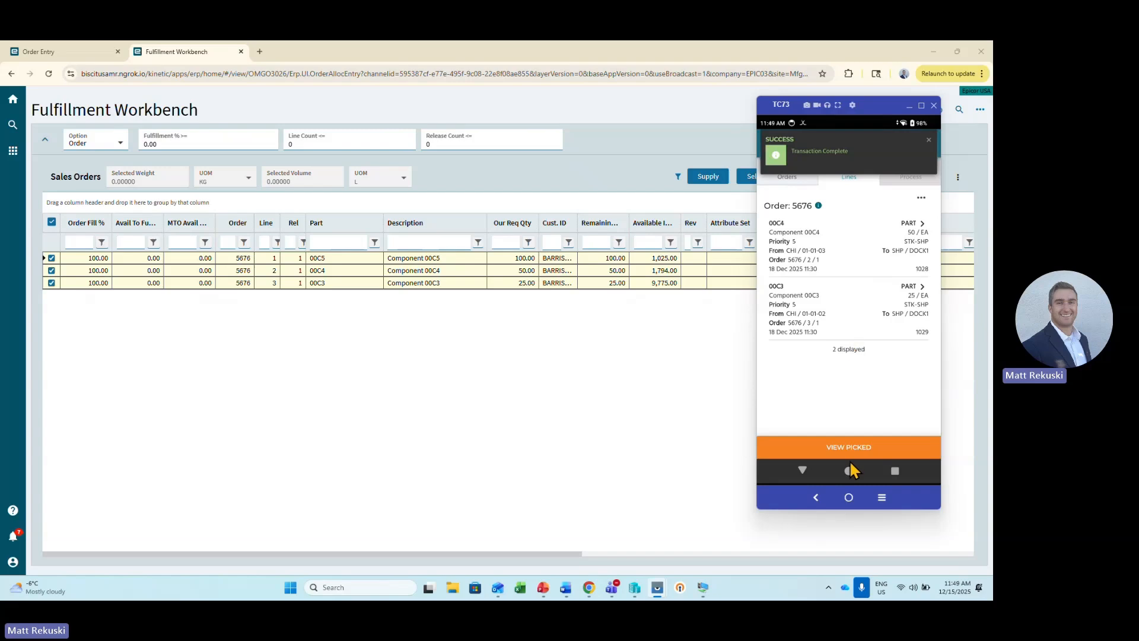
Process the 00C4 line with quantity 50 EA into PCID PT000003 and save the pick.
click(858, 250)
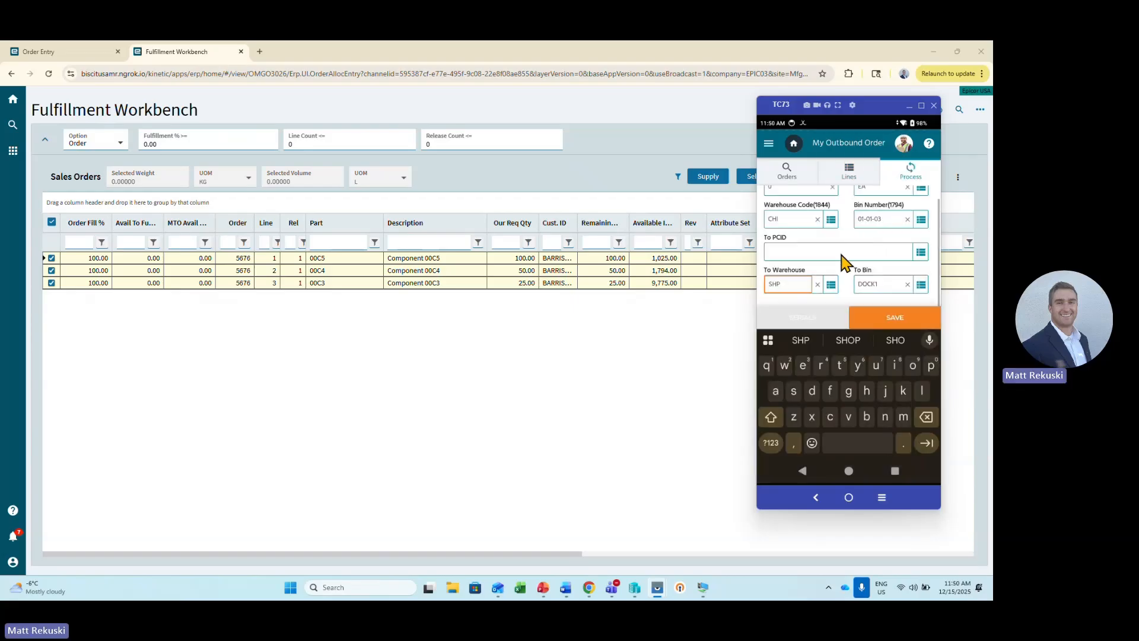
click(805, 473)
click(802, 291)
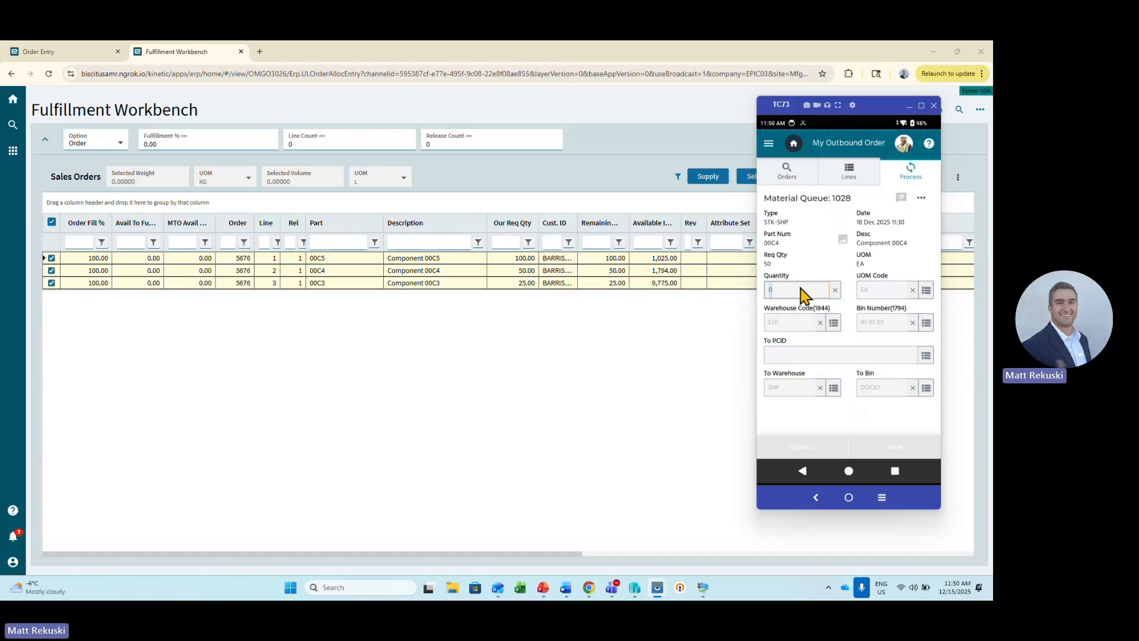
text(50)
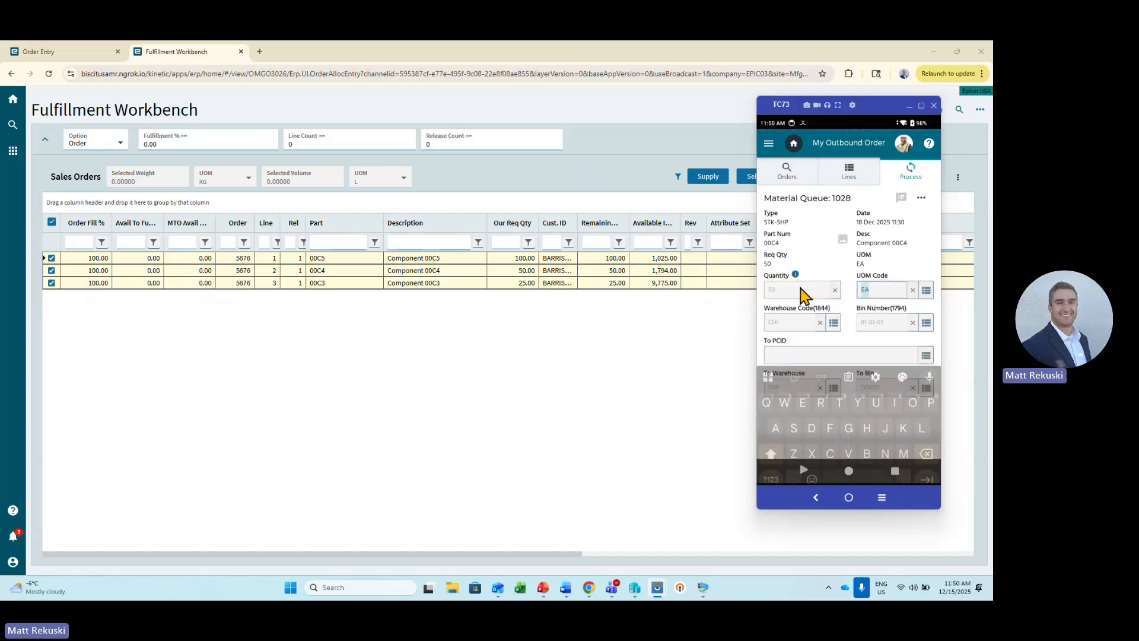
click(796, 356)
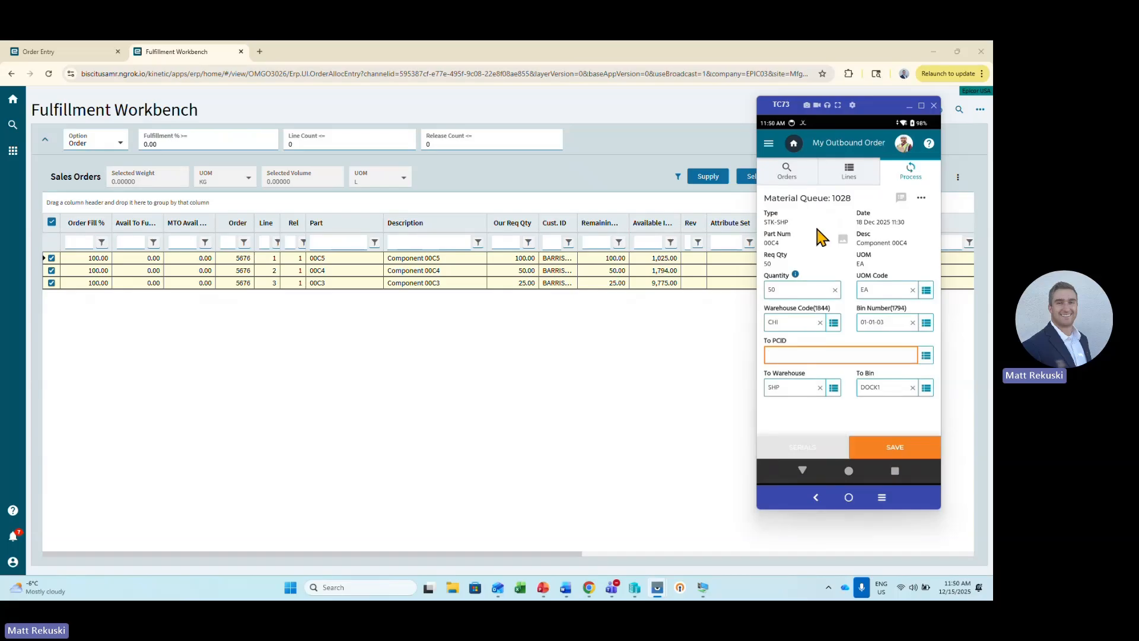
text(PT000003)
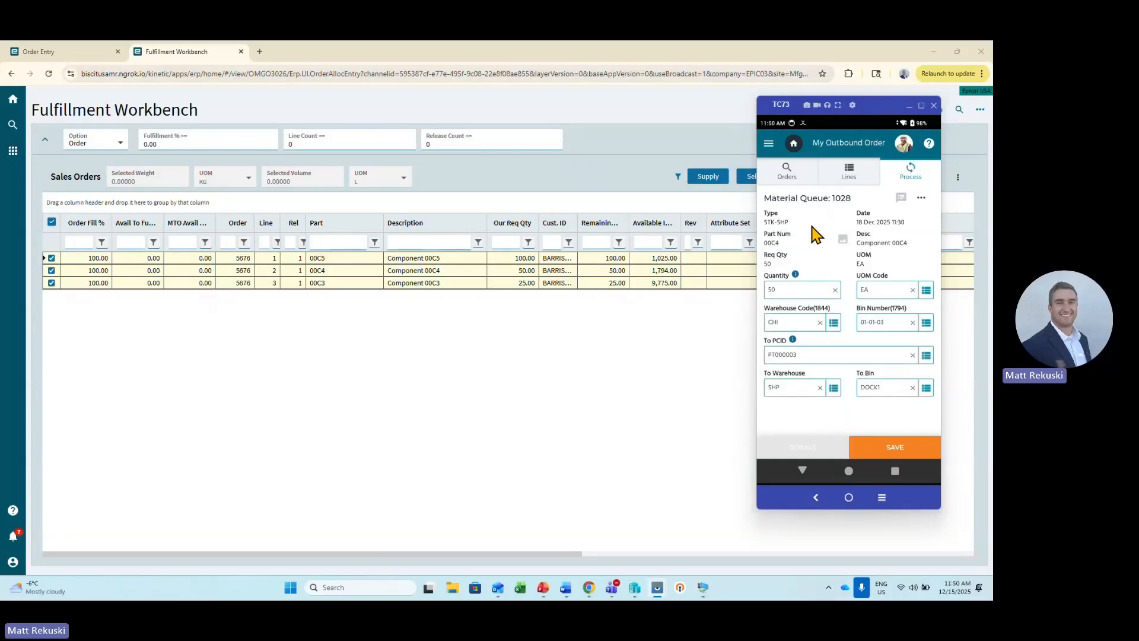
click(910, 447)
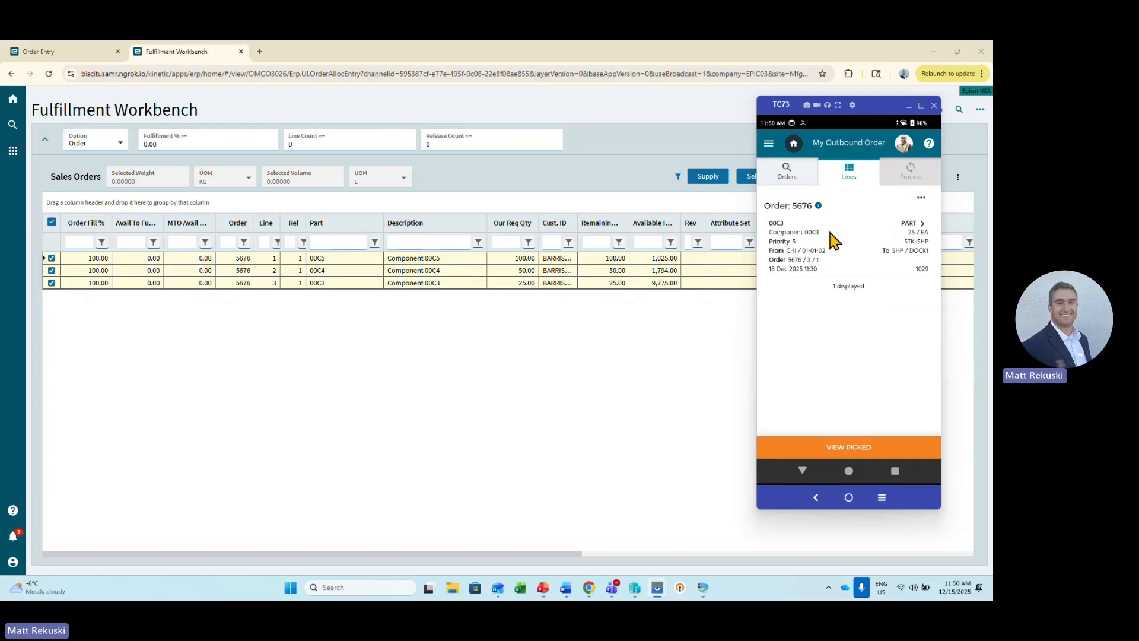
Process the 00C3 line with quantity 25 EA into PCID PT000004 and save the pick.
click(895, 219)
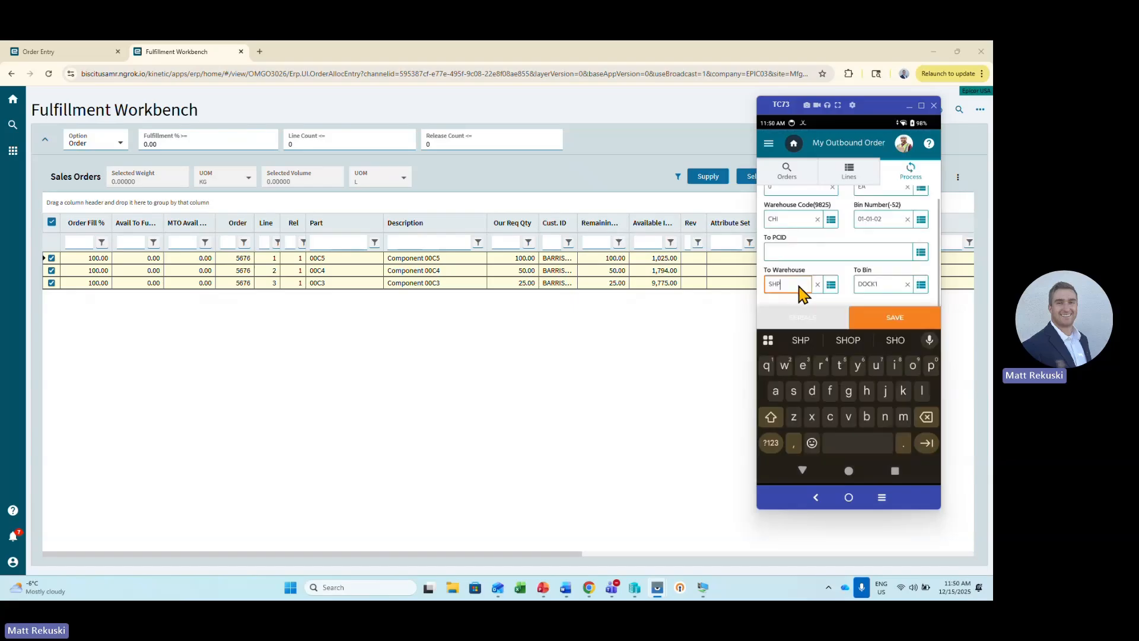
click(806, 469)
click(796, 290)
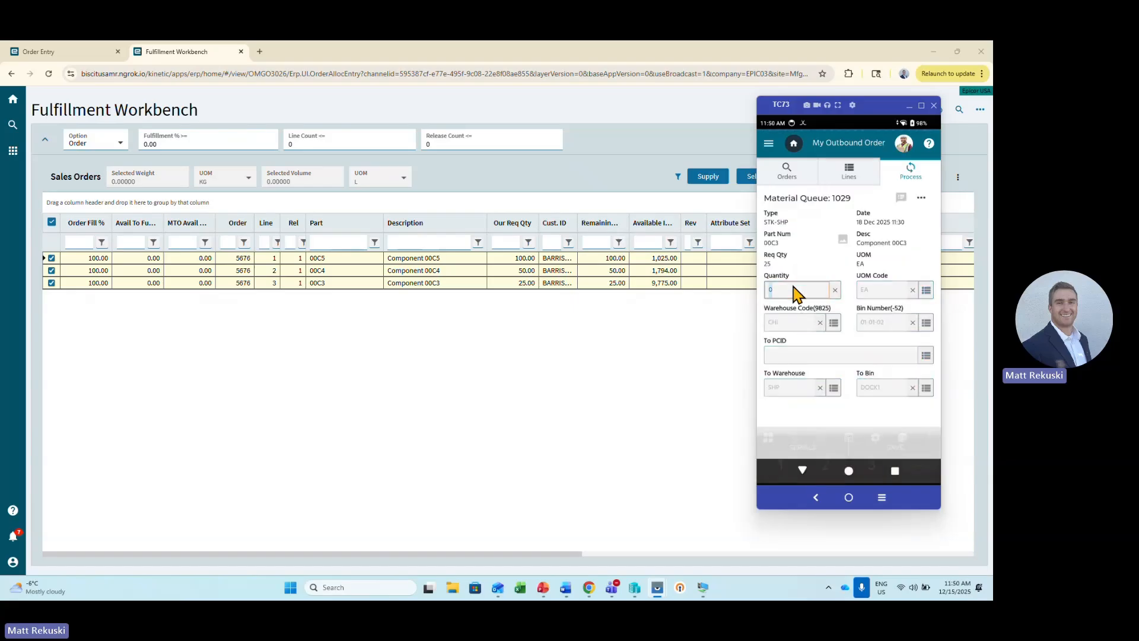
text(25)
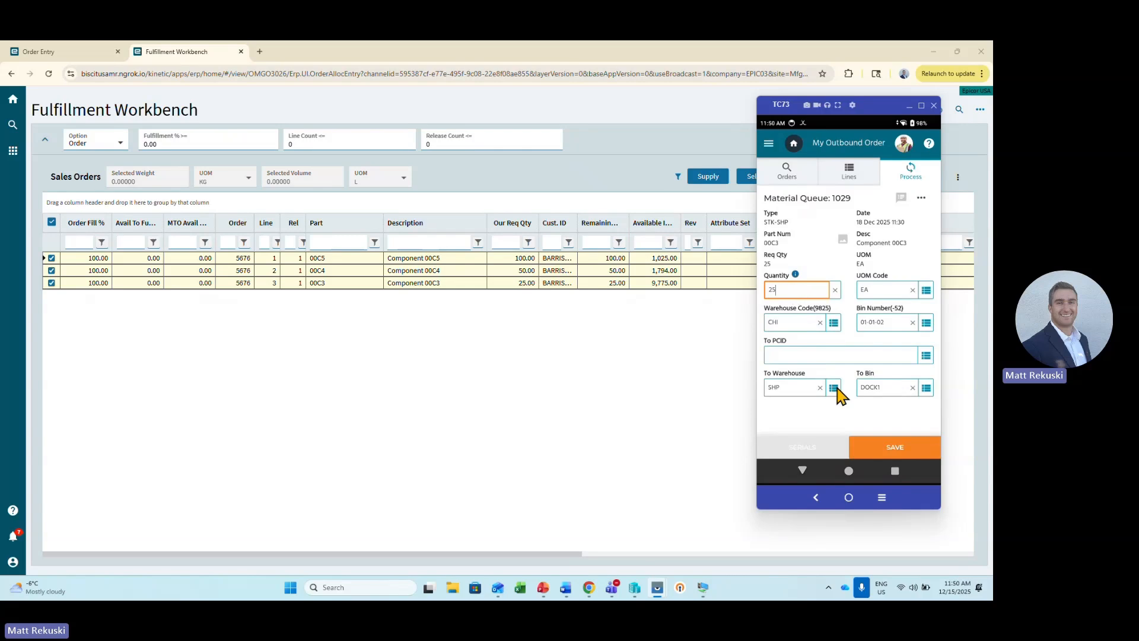
click(817, 356)
key(alt+Tab)
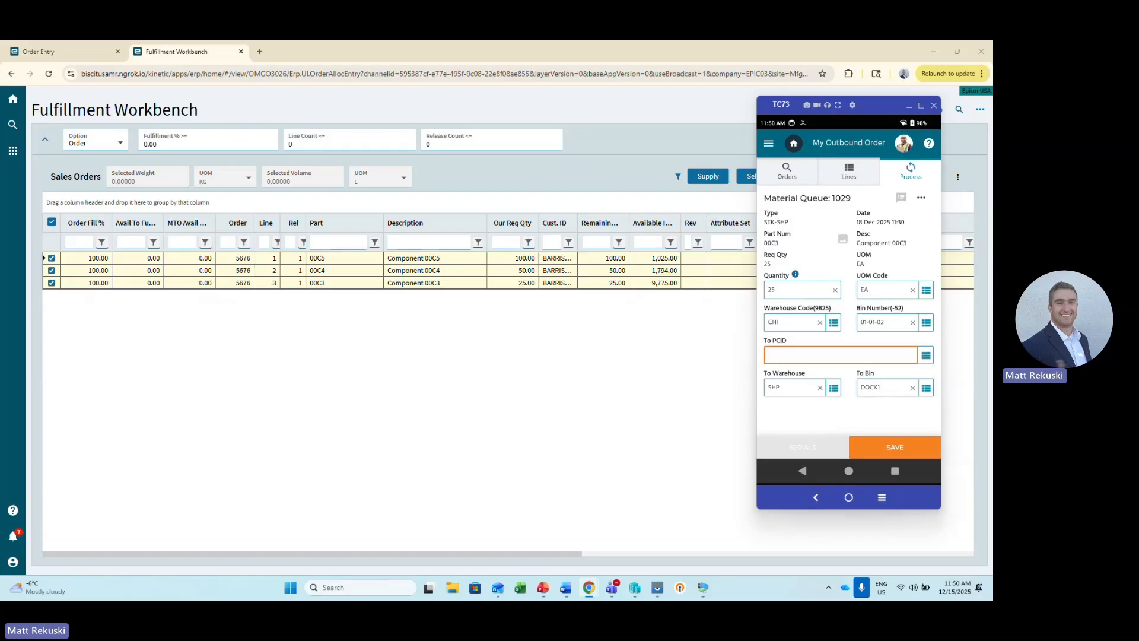
text(PT000004)
key(Return)
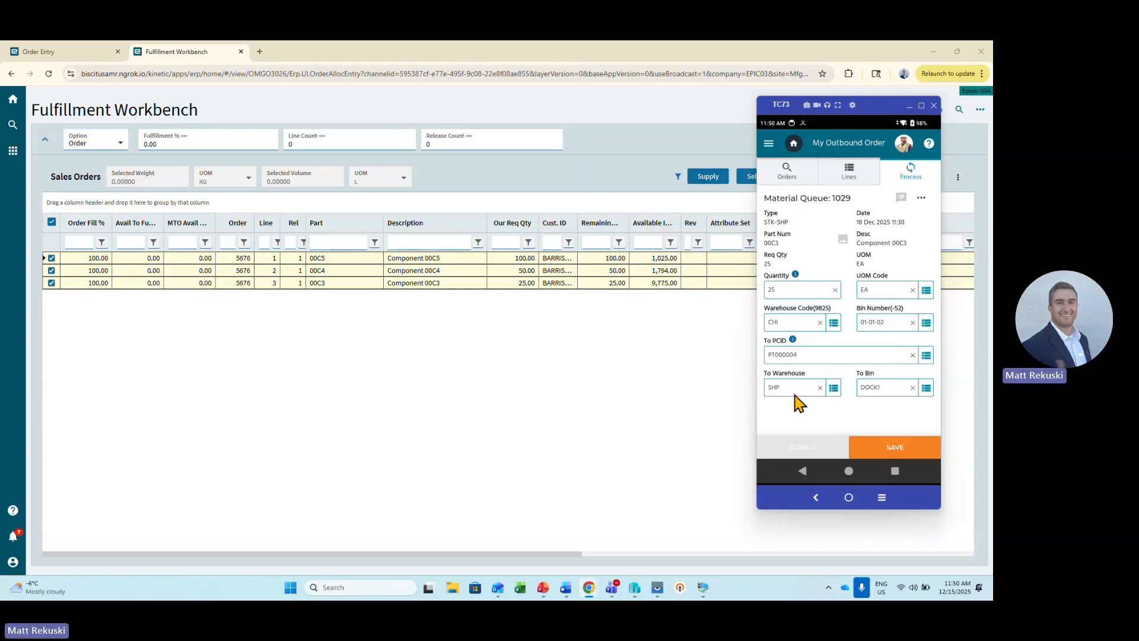
click(893, 451)
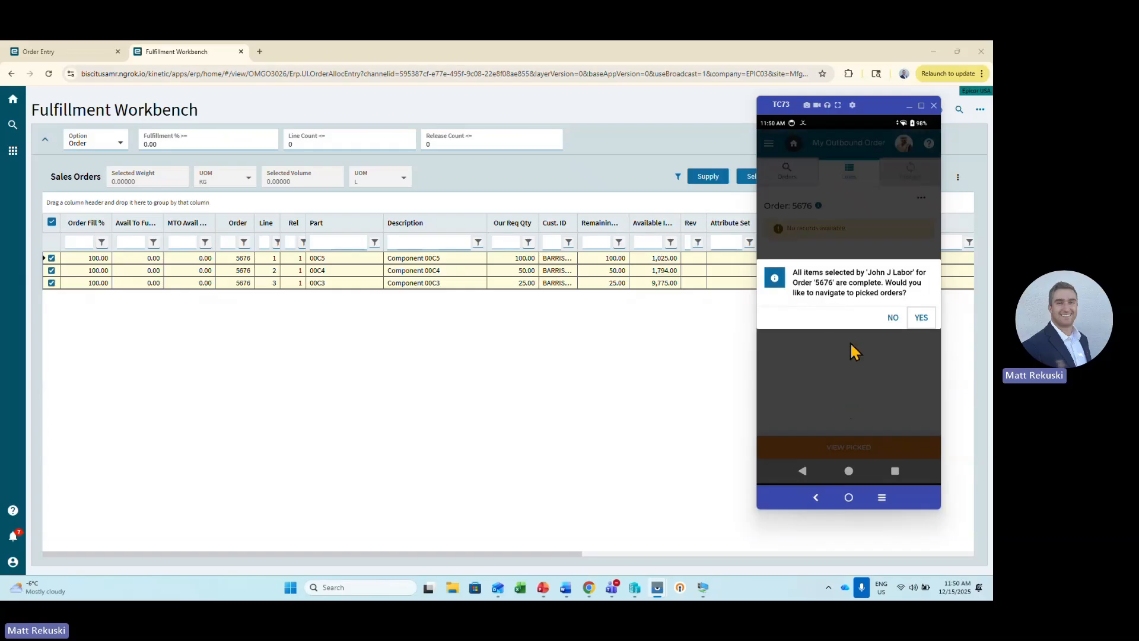
Decline navigating to picked orders and review the picked items of this order from My Outbound Order.
click(894, 318)
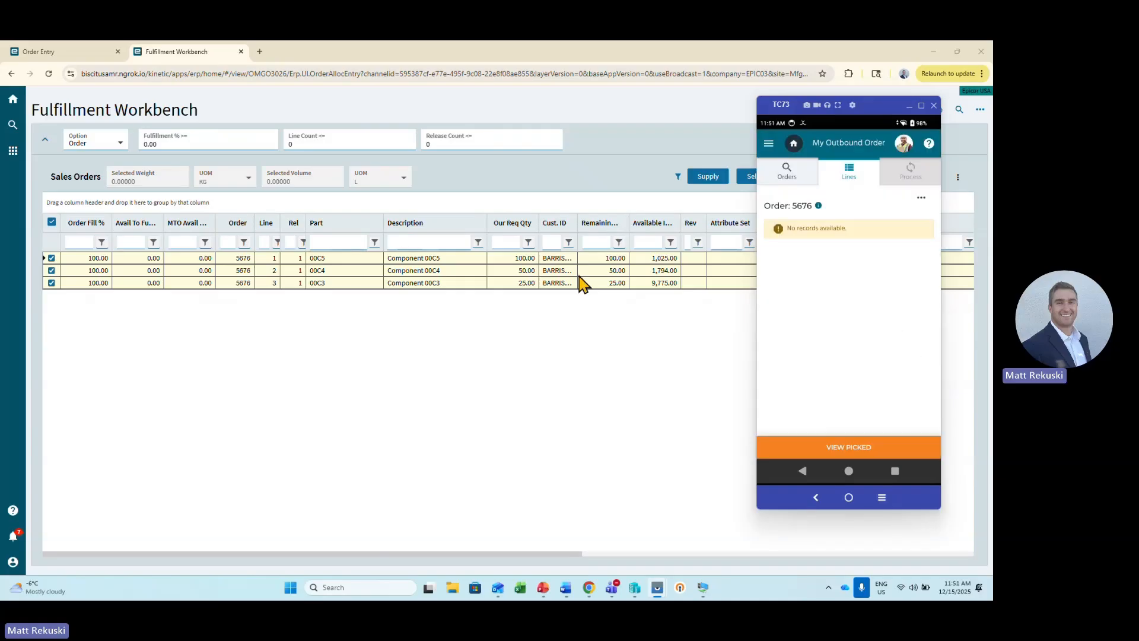
click(849, 454)
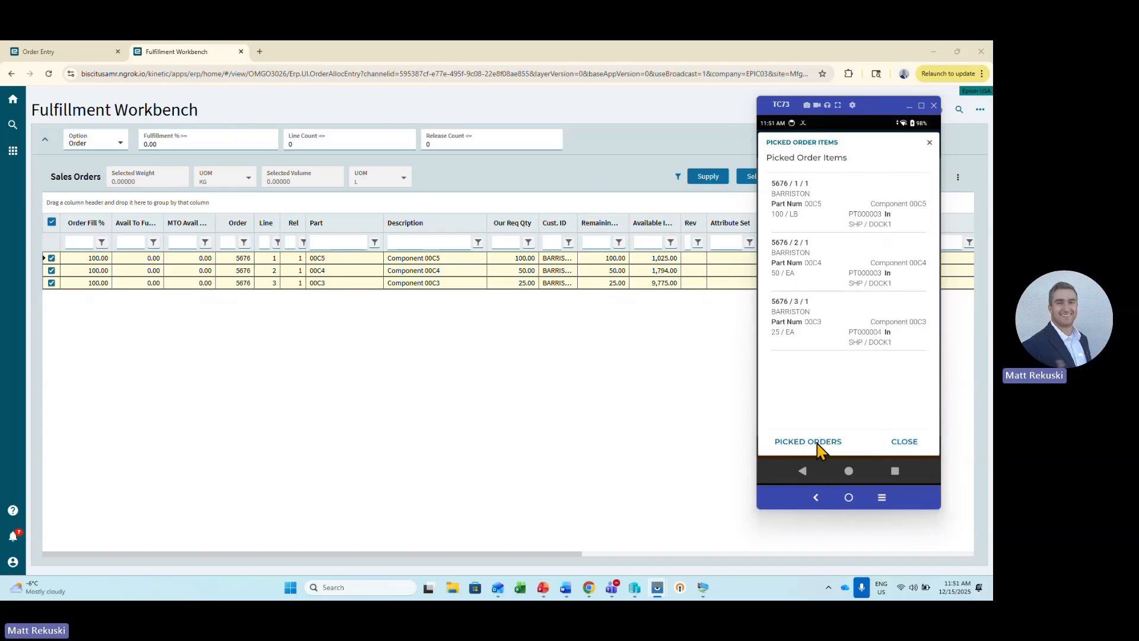
click(904, 446)
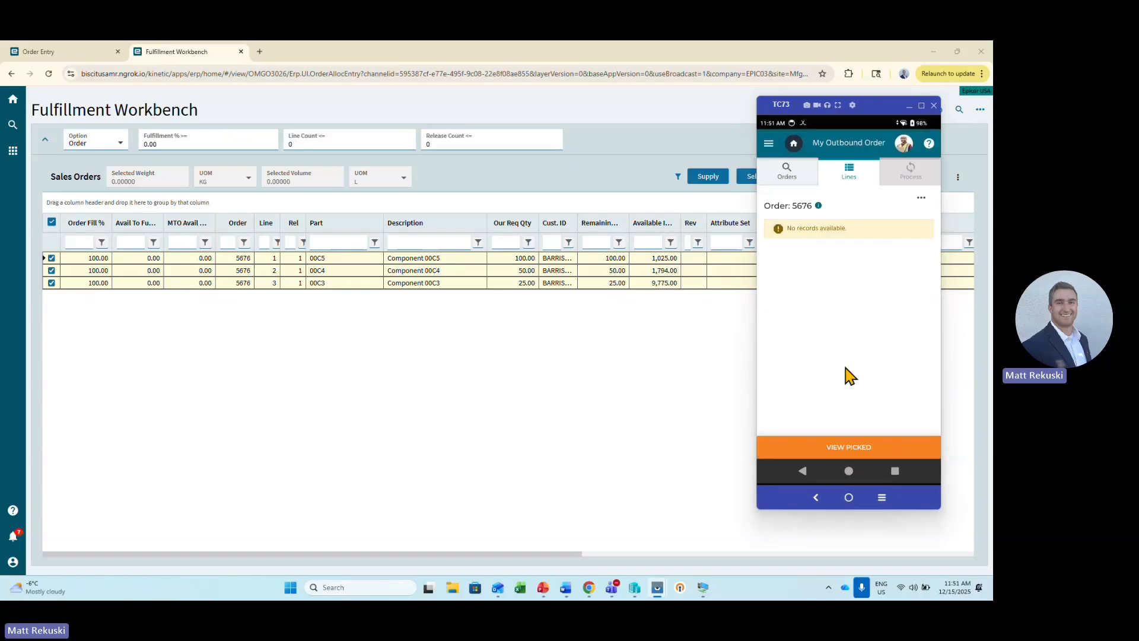
Return to the handheld's home page, open Picked Orders from the Shipping functions, and list the picked orders without any filters.
click(794, 145)
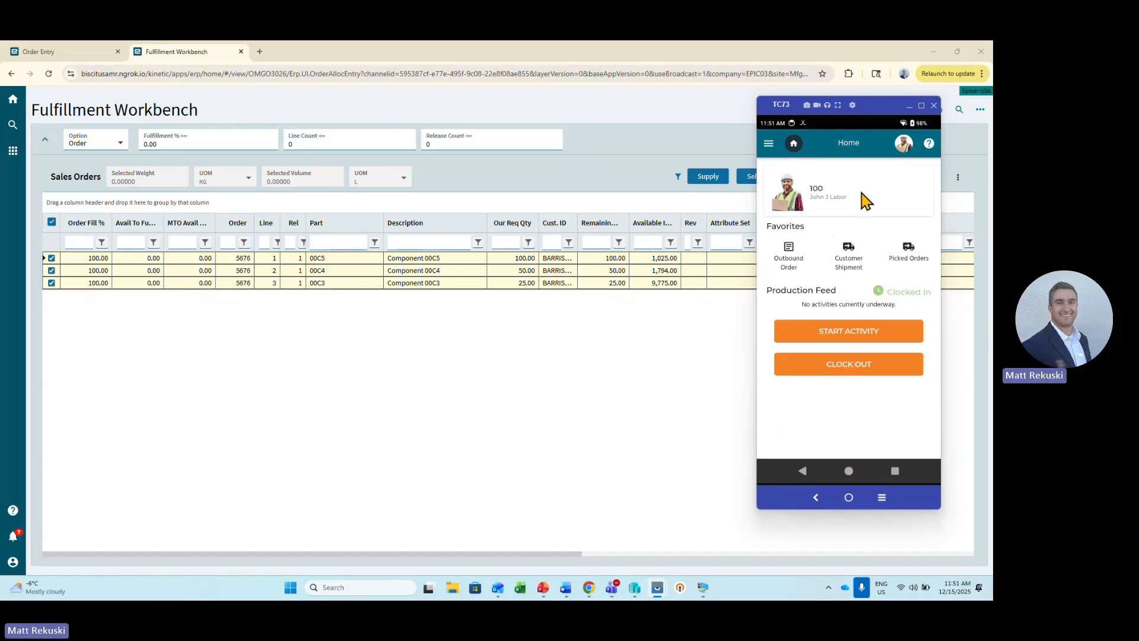
click(769, 143)
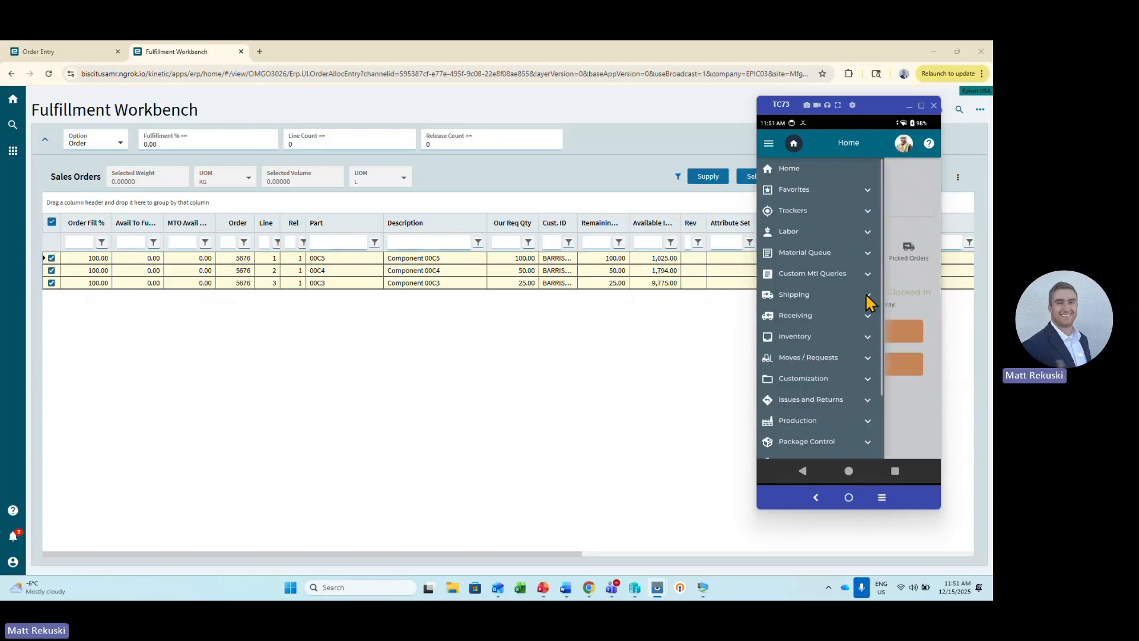
click(868, 295)
scroll(864, 297, down, 3)
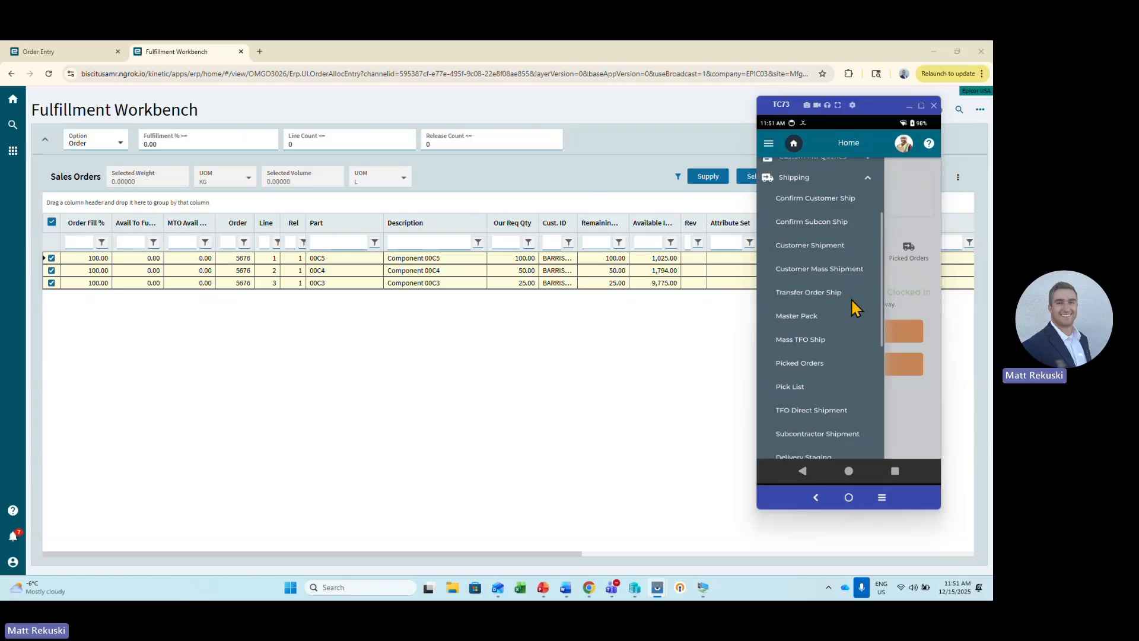
click(820, 362)
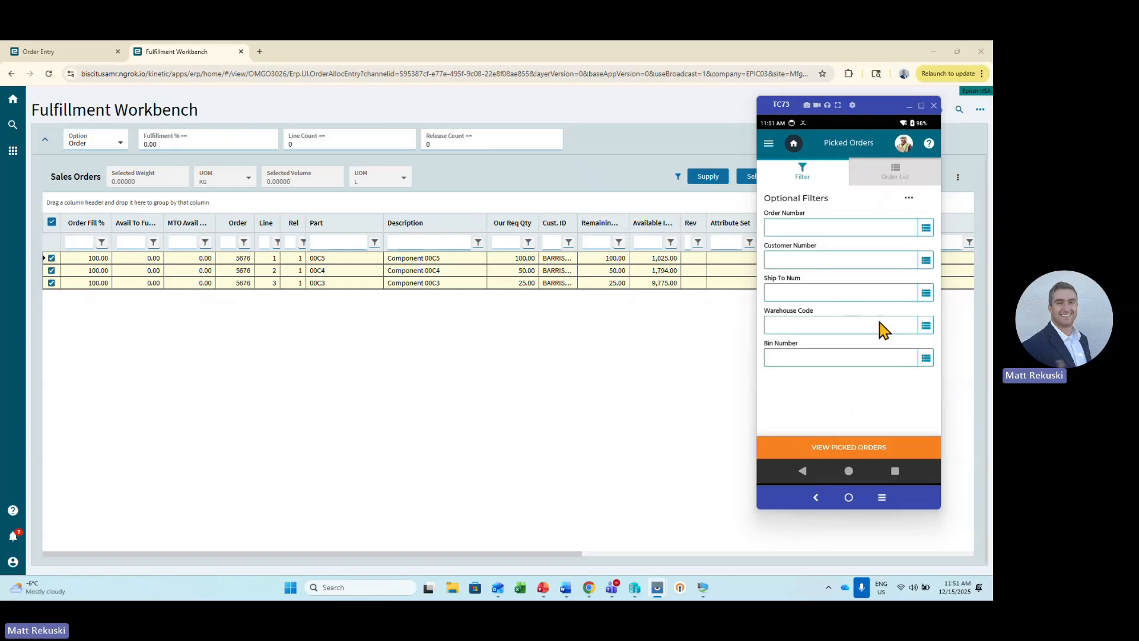
click(870, 454)
Look through the picked orders list and set its scan type to PCID.
scroll(846, 356, down, 3)
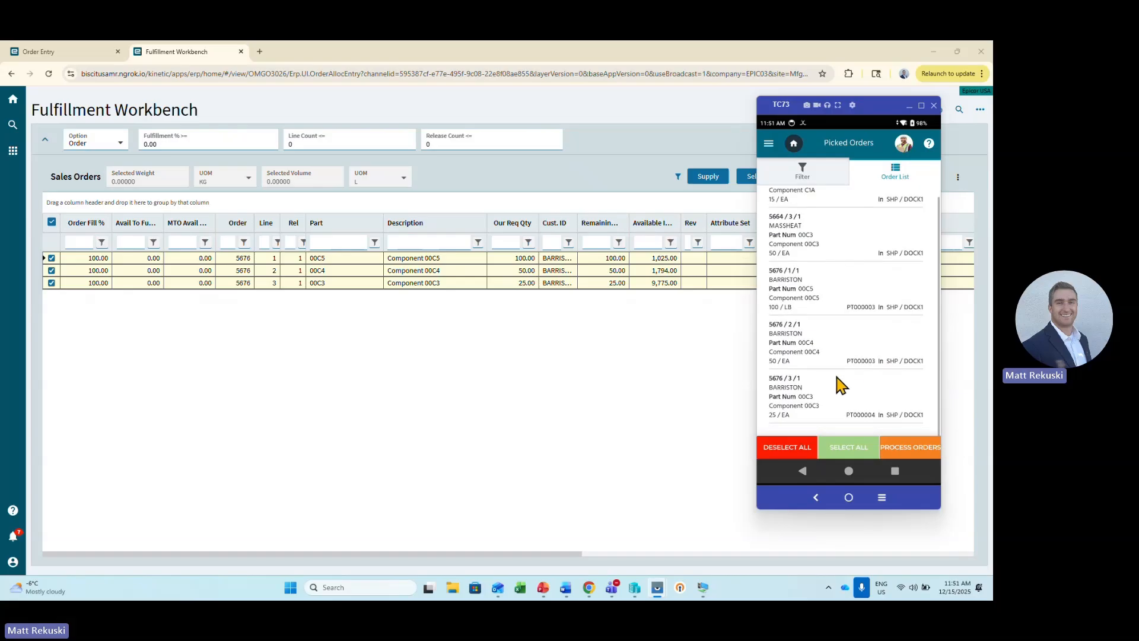
scroll(866, 343, up, 3)
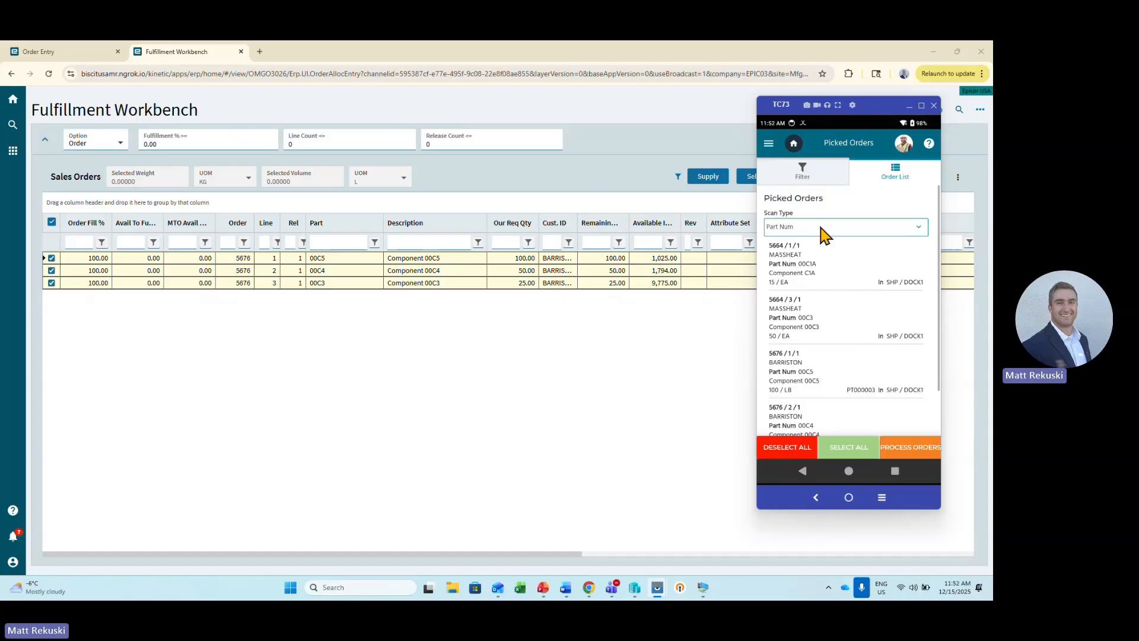
click(921, 231)
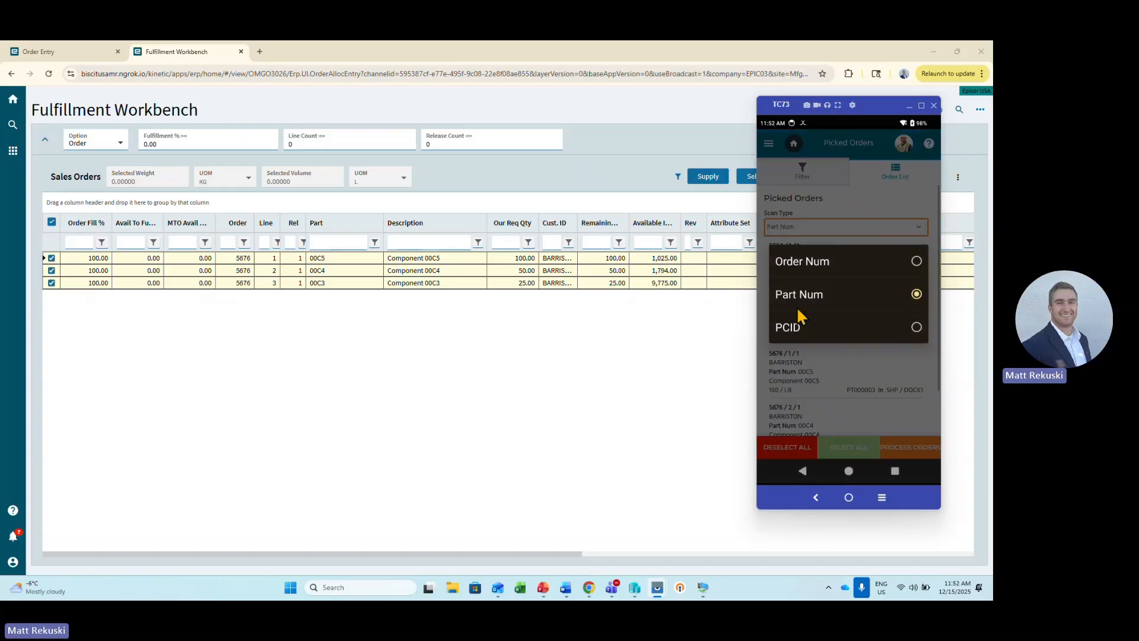
click(854, 329)
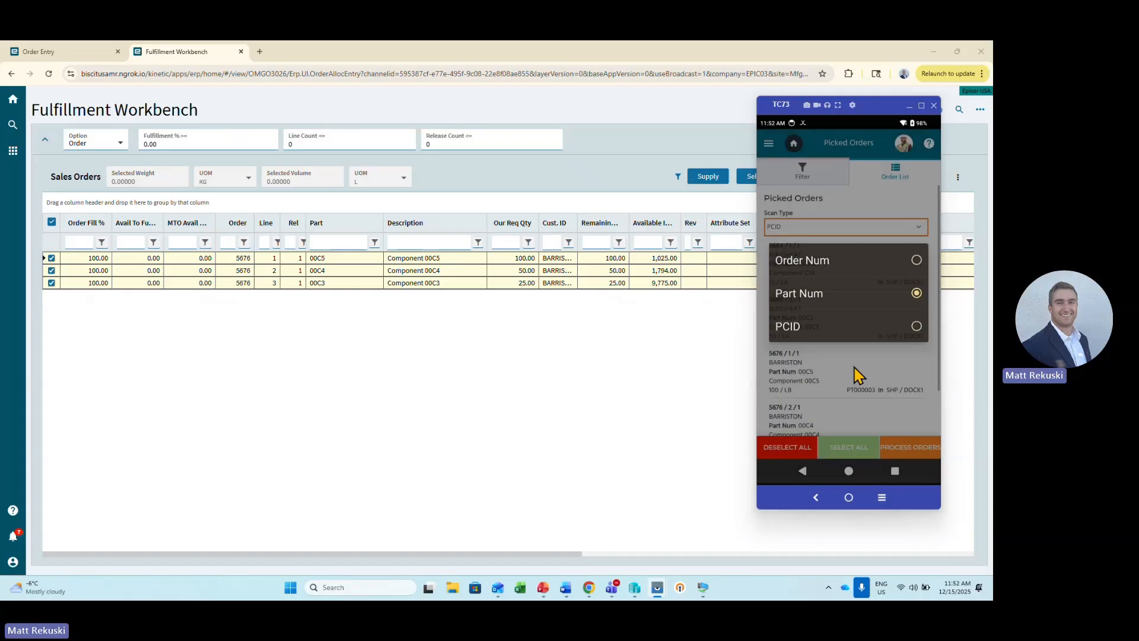
Select the 00C5 and 00C4 lines by scanning PCID PT000003, process them, and open the generated pack.
scroll(870, 326, down, 3)
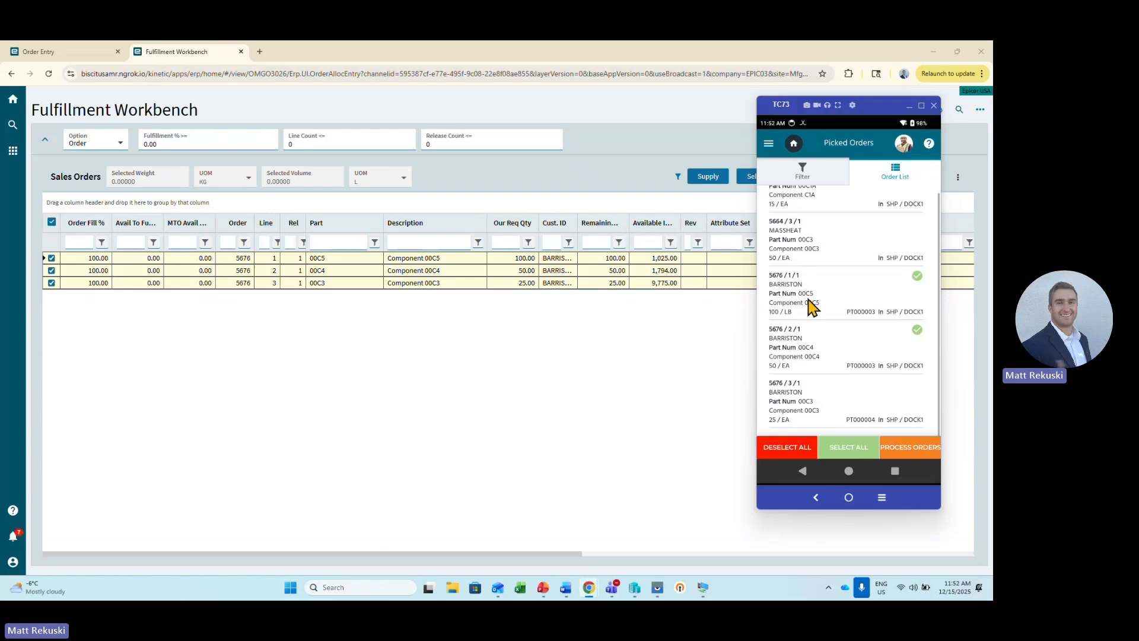
click(907, 447)
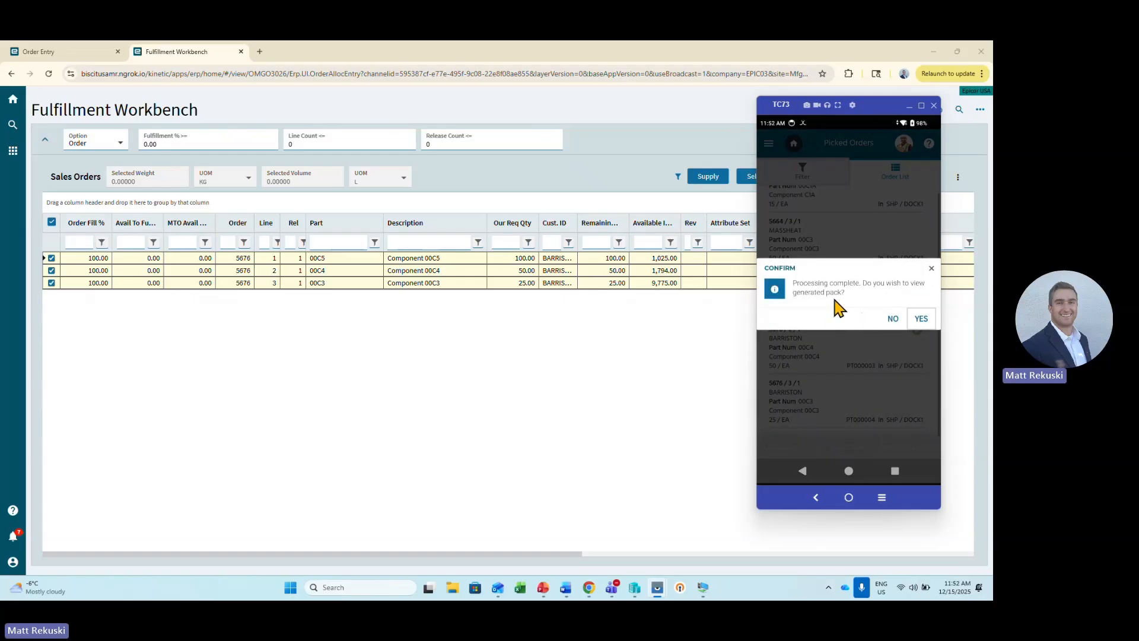
click(922, 320)
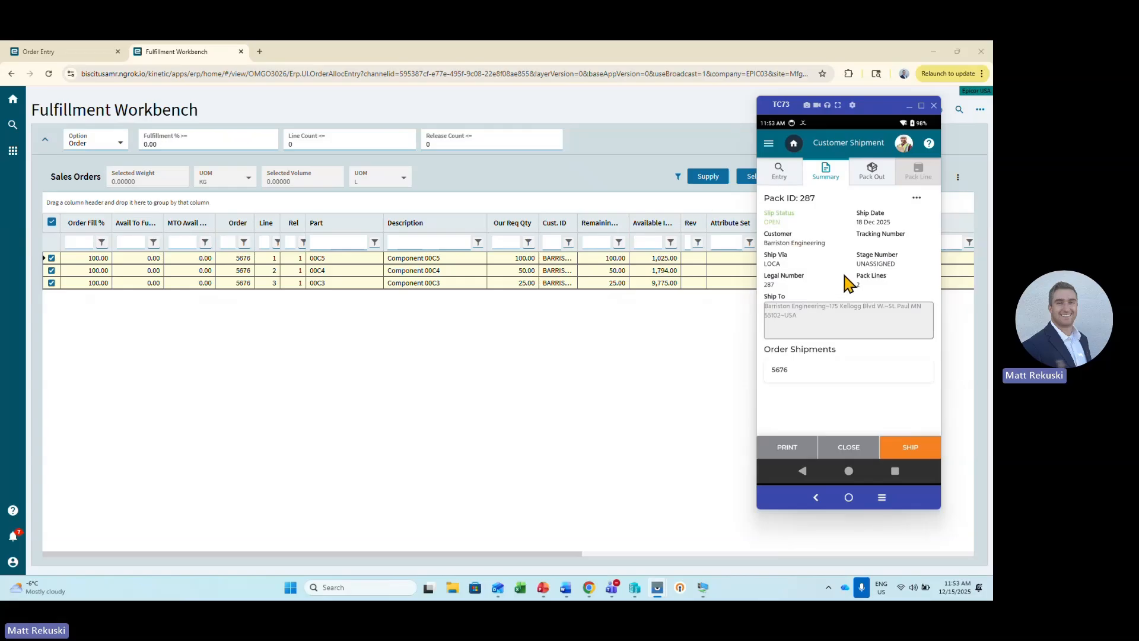
Review the shipment lines of the generated pack and return to its summary.
click(916, 198)
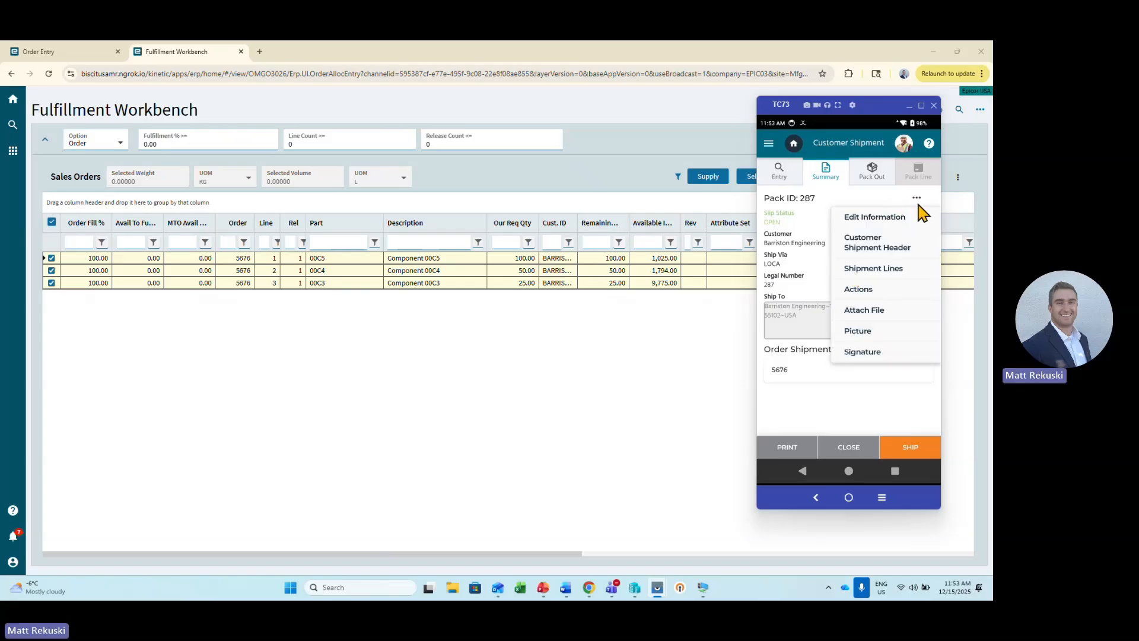
click(871, 276)
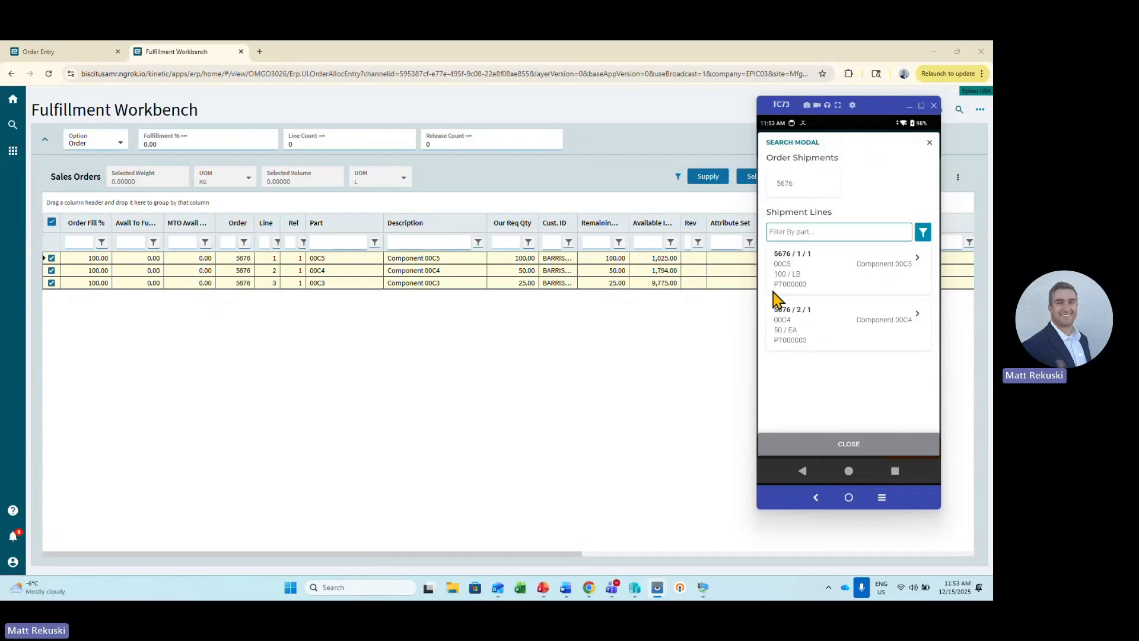
click(930, 143)
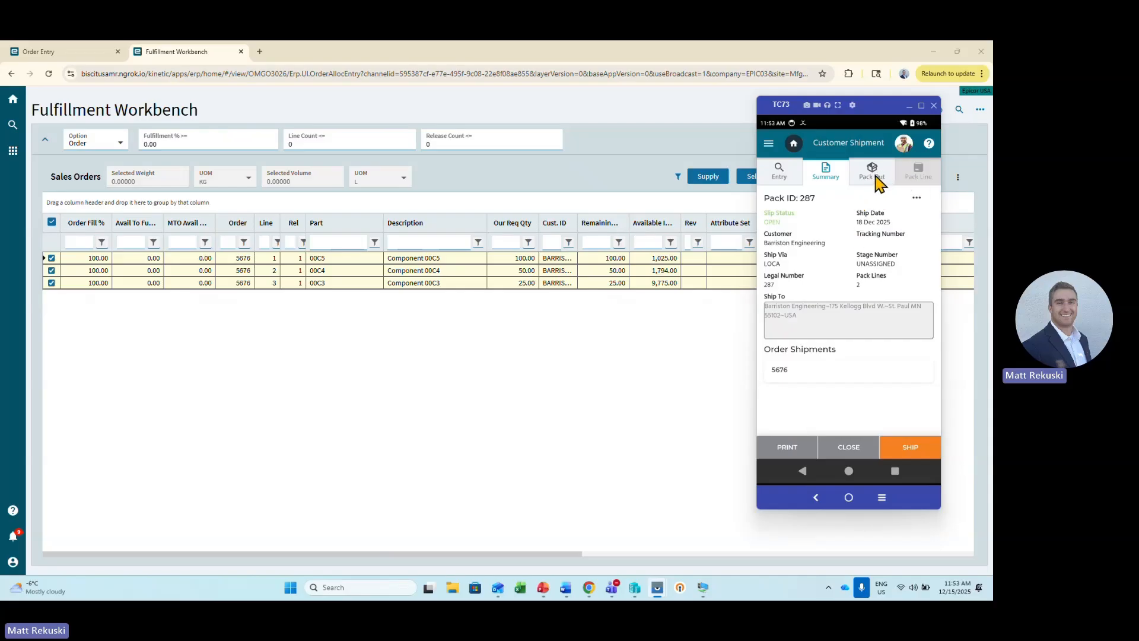
Add PCID PT000004 to the open pack using Pack Out by PCID.
click(876, 177)
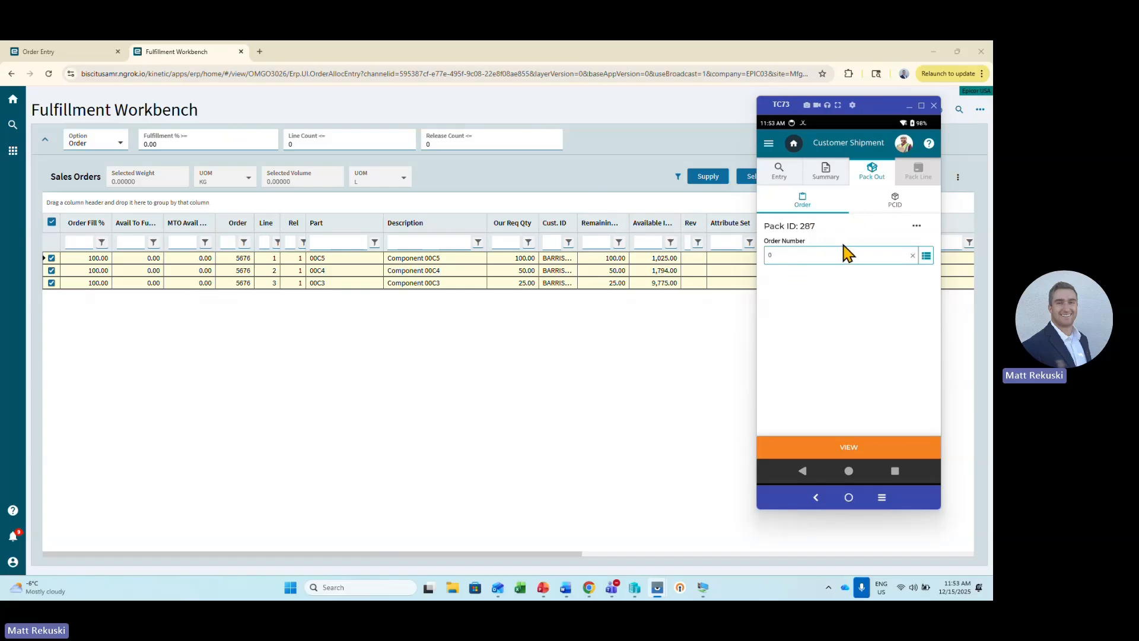
click(896, 201)
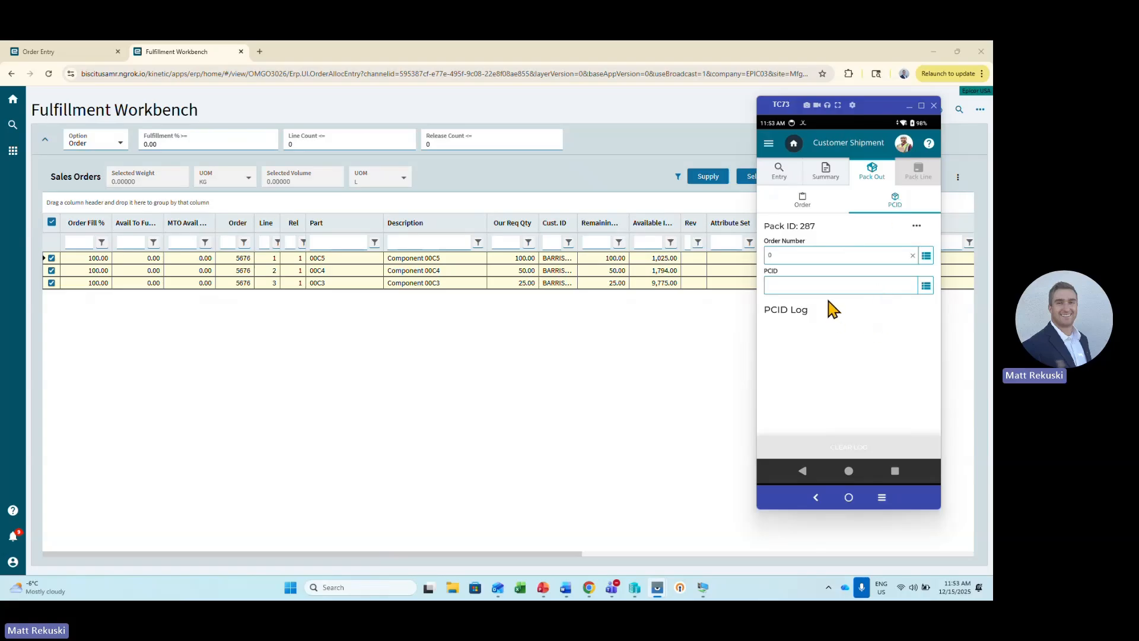
click(786, 286)
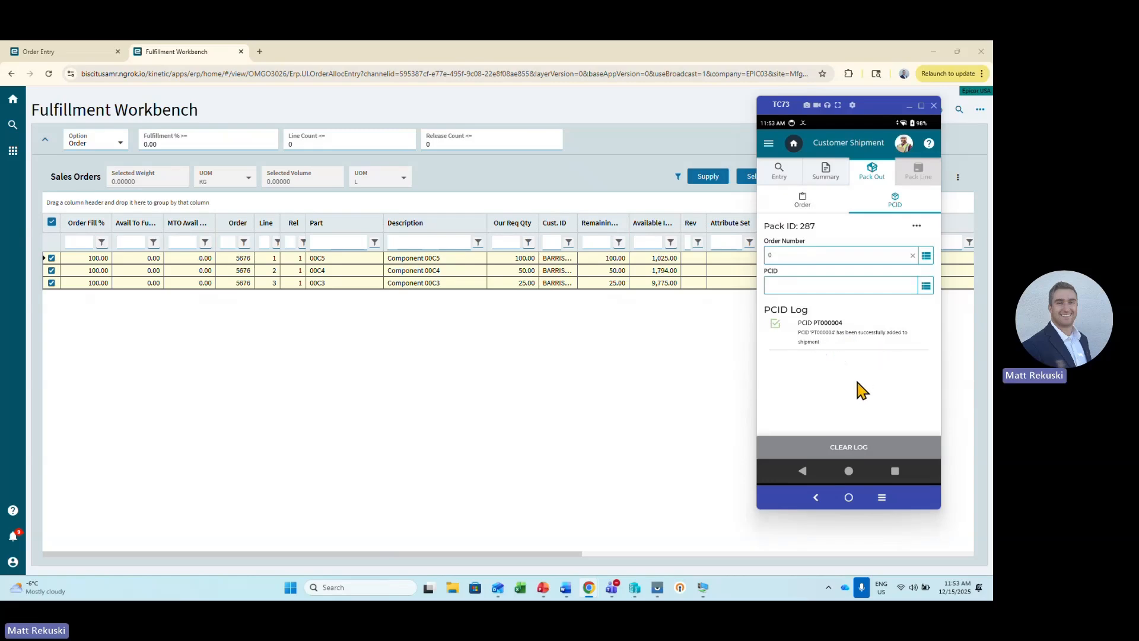
Check the pack's shipment lines for the added PCID and go back to the Customer Shipment summary.
click(917, 226)
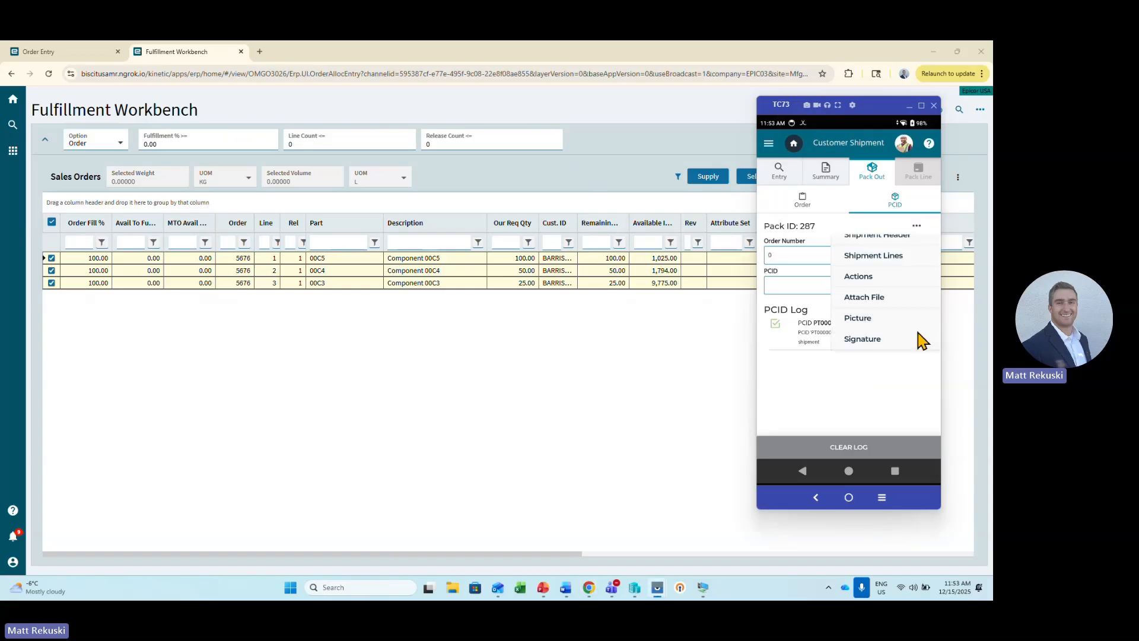
click(865, 356)
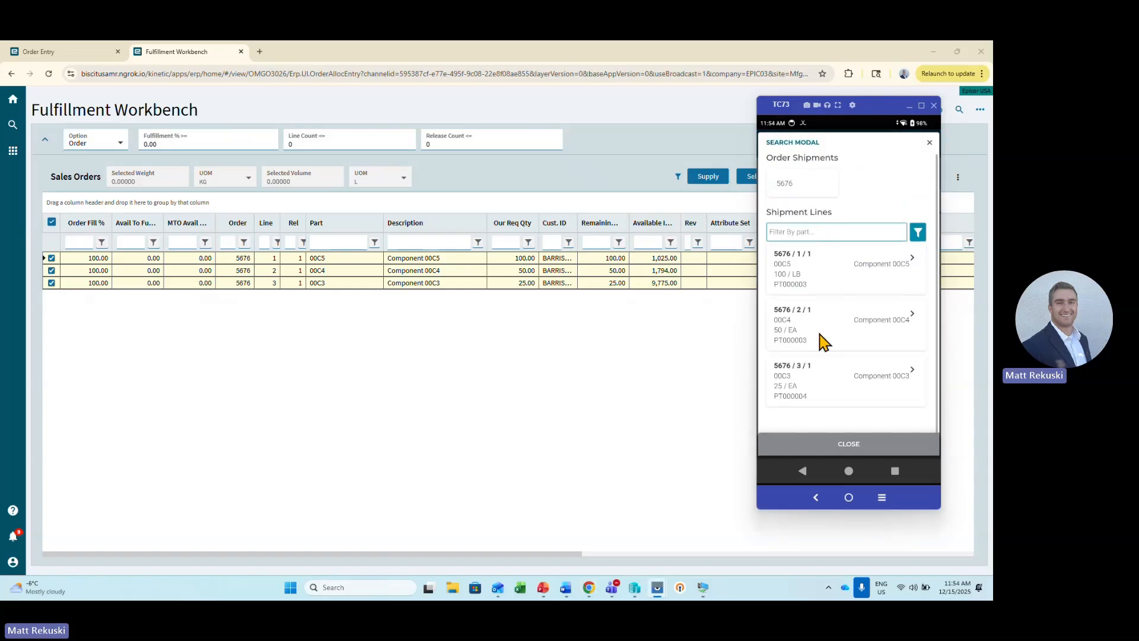
click(835, 446)
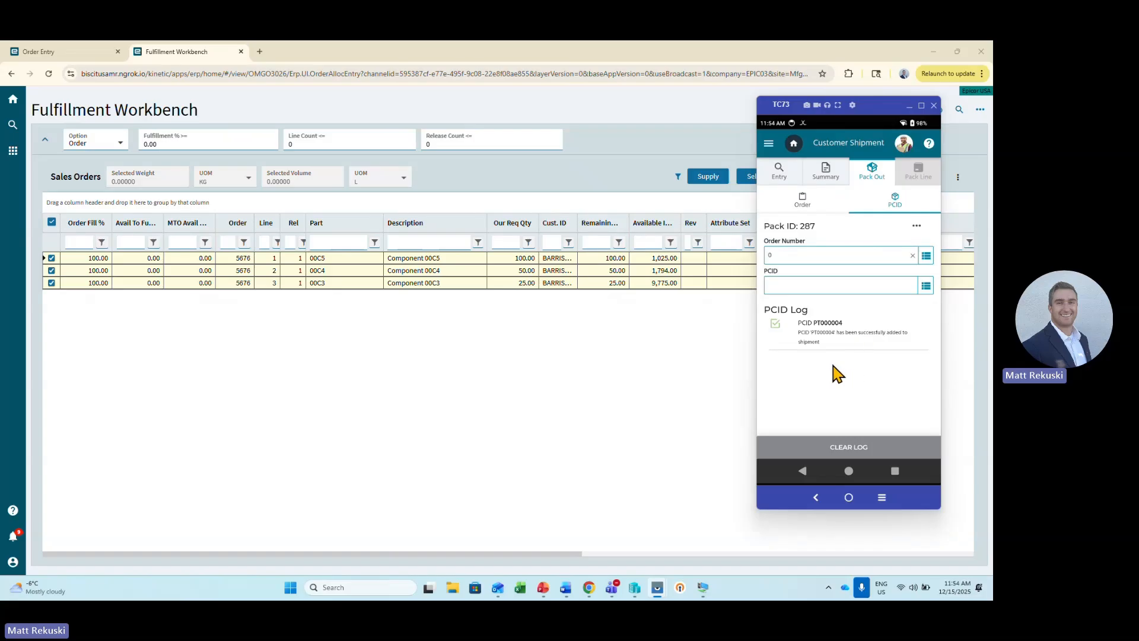
click(826, 176)
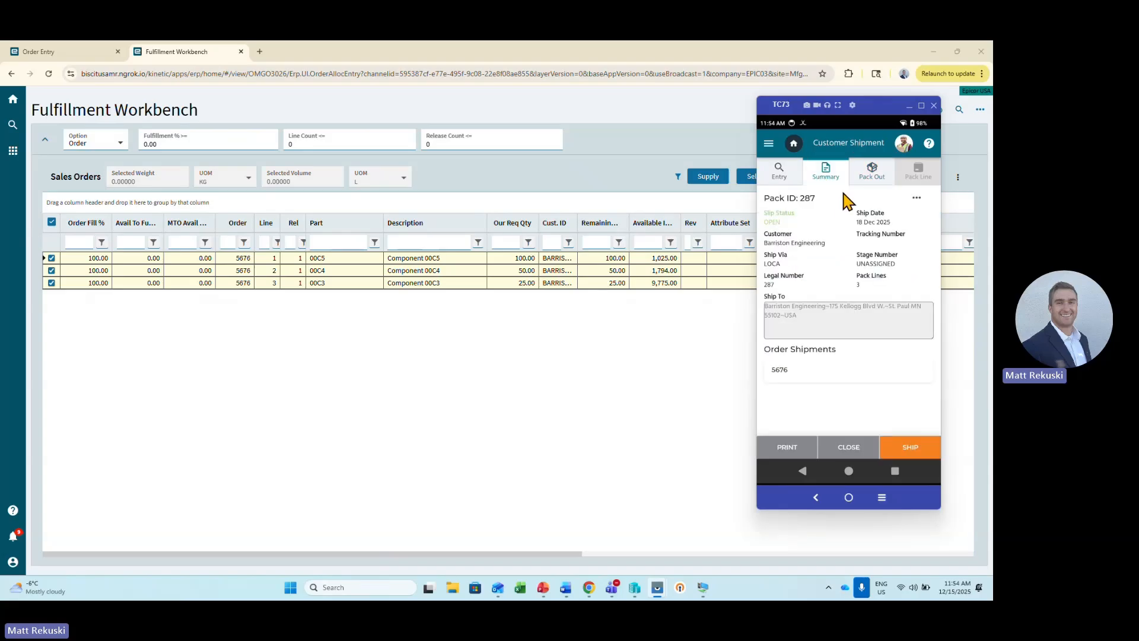